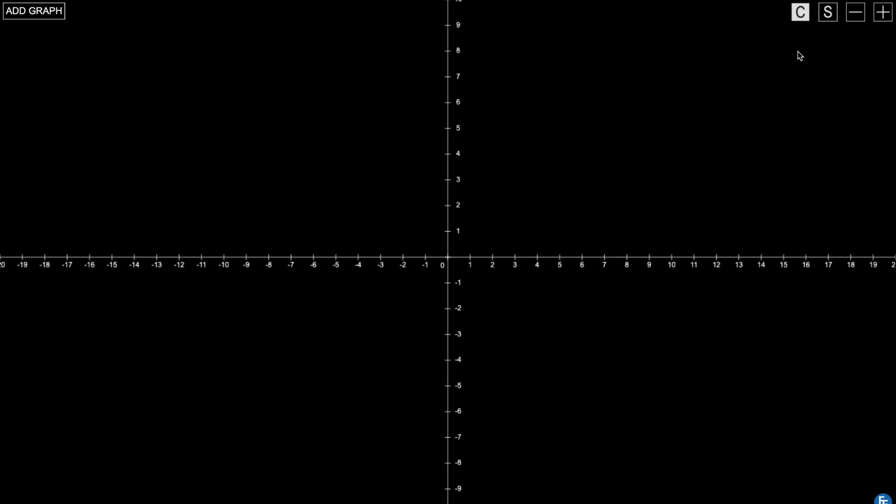
Switch the graph area to the white colour scheme and back to the black one
click(800, 13)
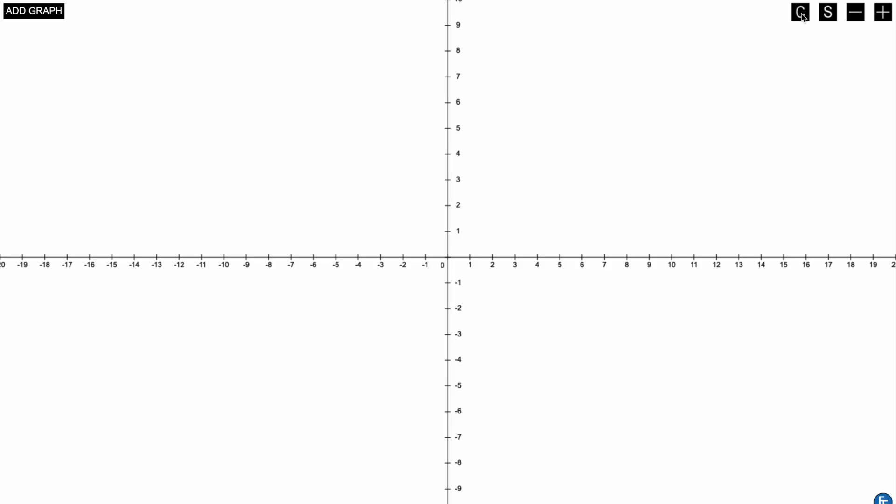
click(801, 13)
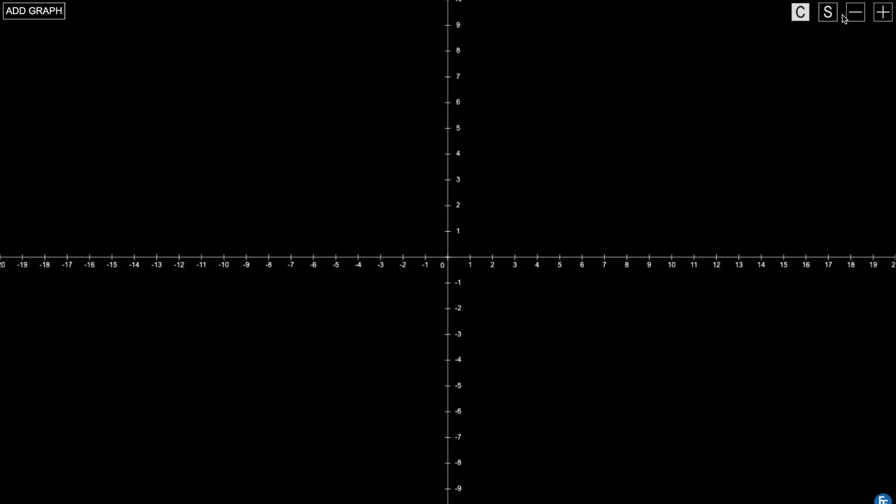
Zoom the coordinate plane out by five levels and return it to the 1-unit tick scale
click(859, 13)
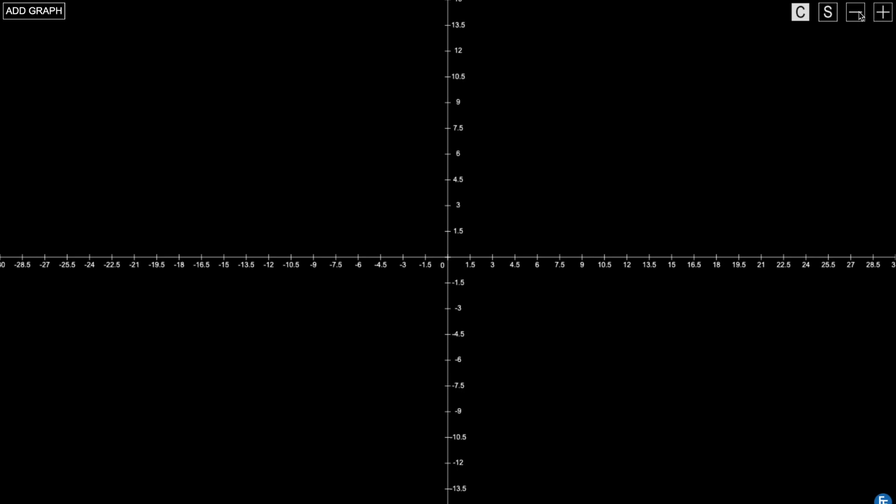
click(859, 13)
click(859, 13)
click(859, 13)
click(859, 13)
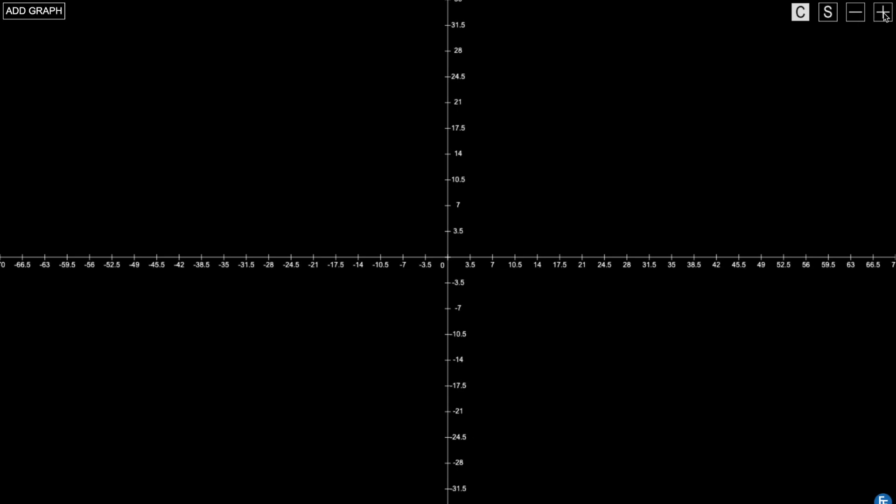
click(883, 14)
click(883, 14)
click(882, 14)
click(883, 14)
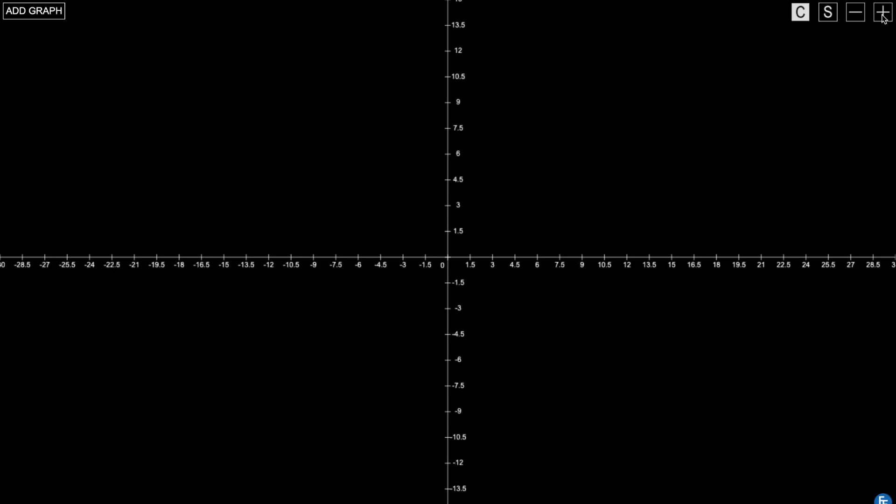
click(883, 14)
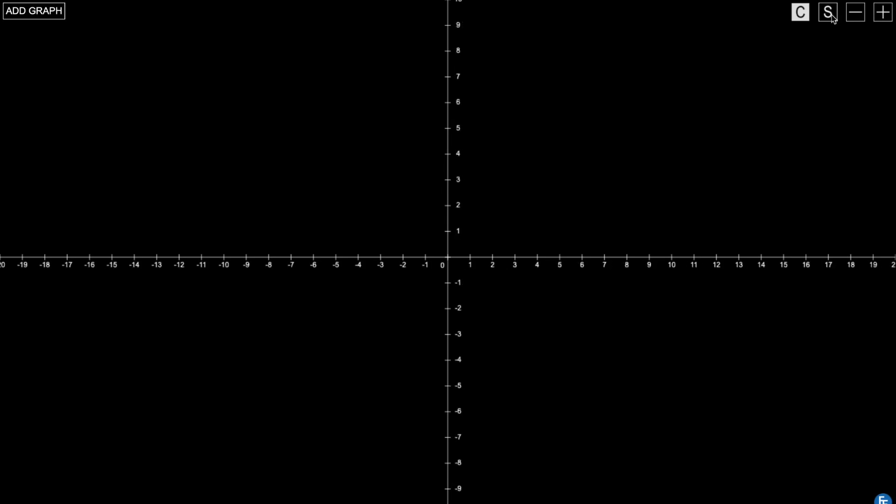
Open the form for a new graph and examine the sine and tangent entries in the function reference
click(37, 14)
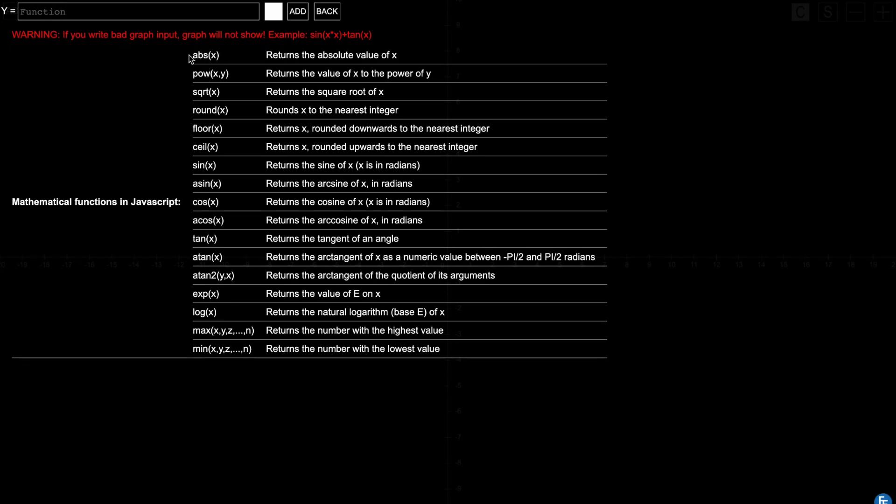
click(149, 16)
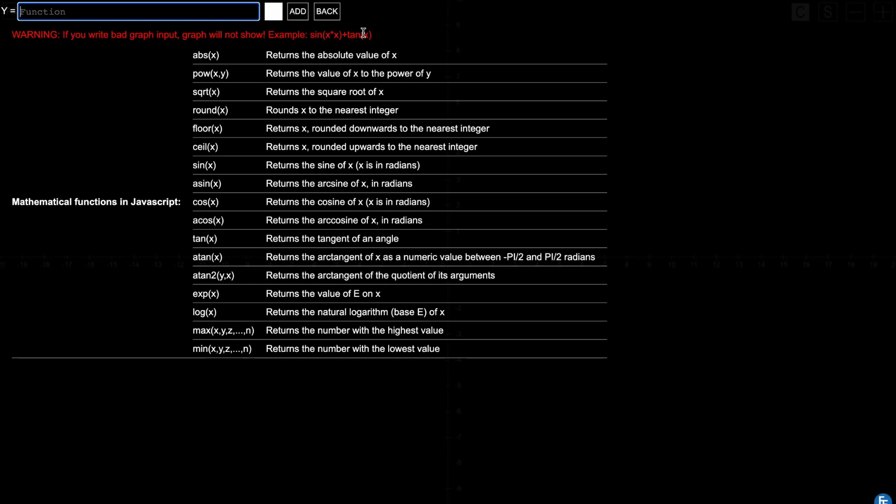
click(308, 28)
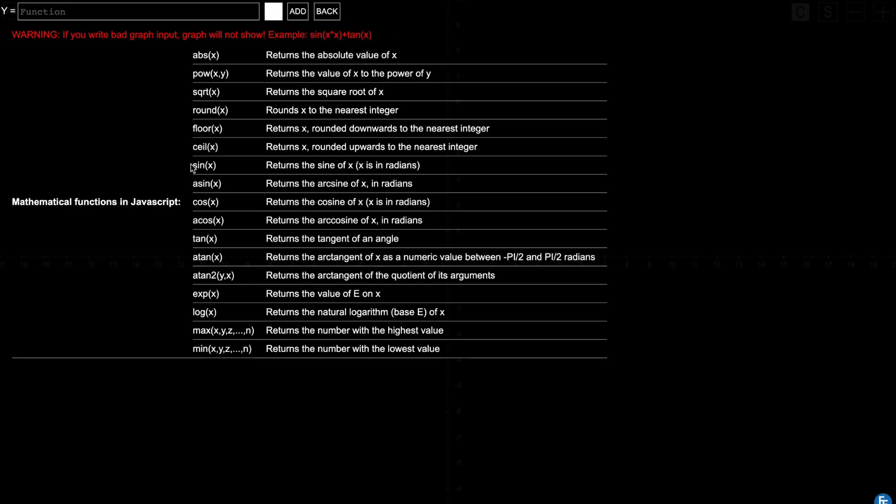
shift+click(207, 164)
click(207, 165)
drag(318, 165, 353, 166)
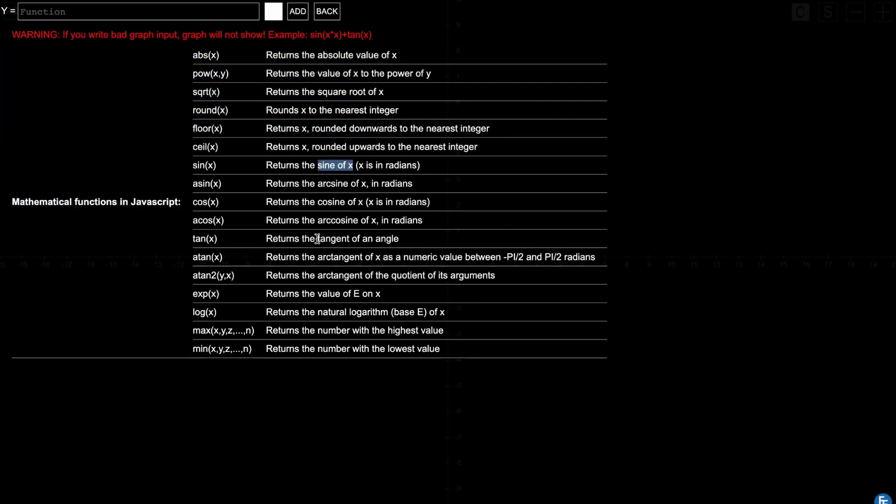
drag(317, 239, 353, 239)
click(252, 201)
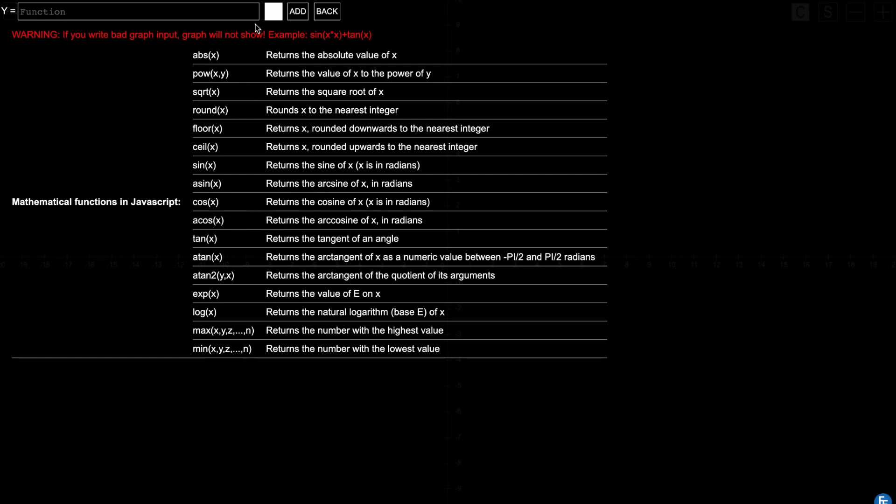
Add a white graph of the function sin(x)
click(175, 10)
text(sin)
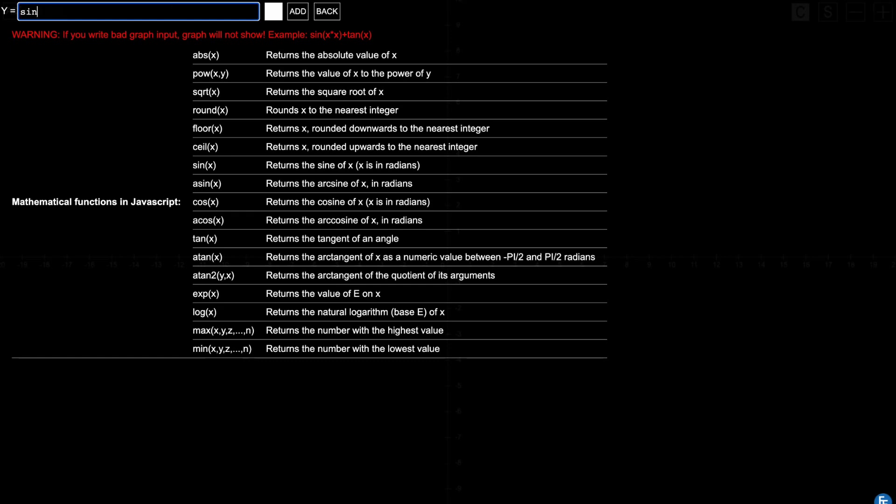
text(())
text(x)
click(298, 15)
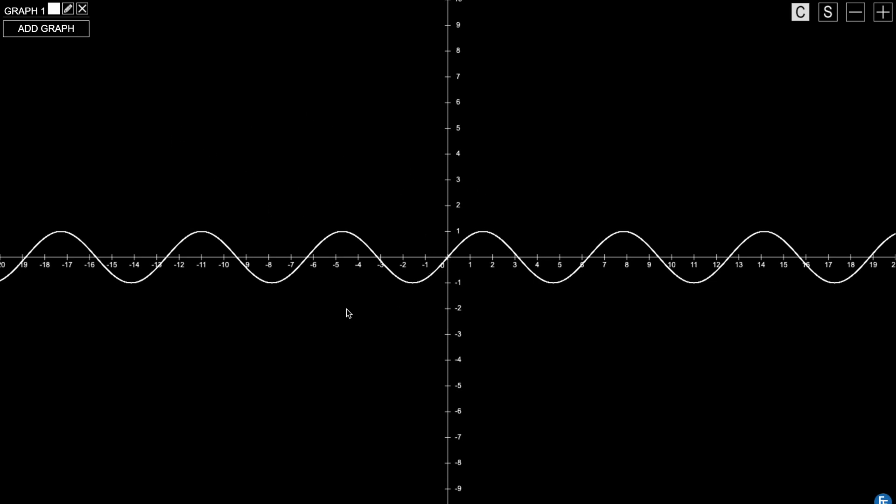
Add a second graph with the function sin(x*x) in green
click(57, 30)
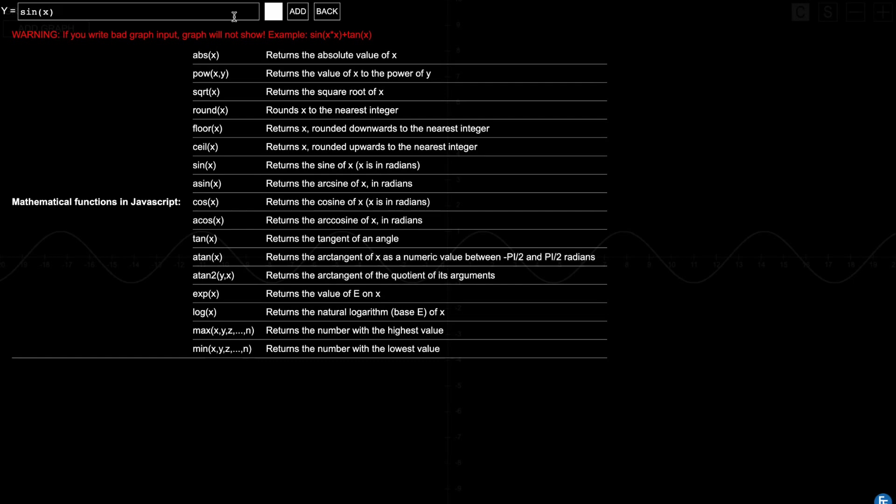
click(130, 10)
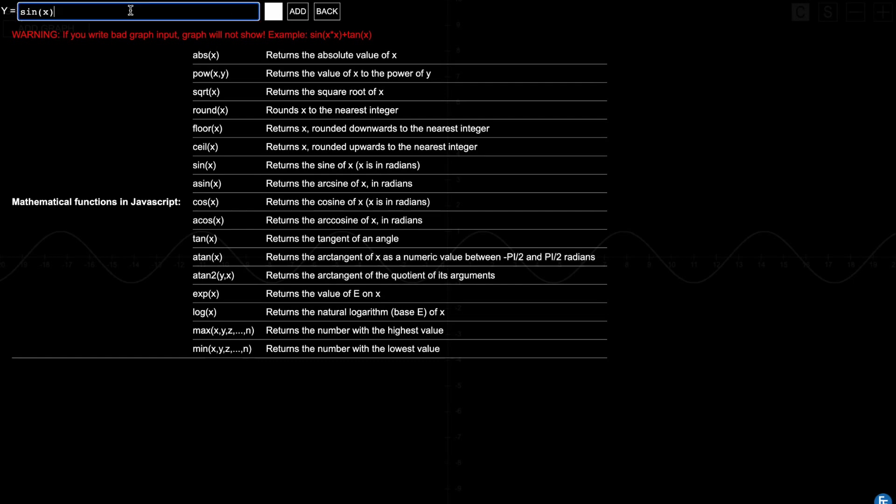
click(49, 13)
text(*)
click(278, 14)
click(277, 14)
click(277, 14)
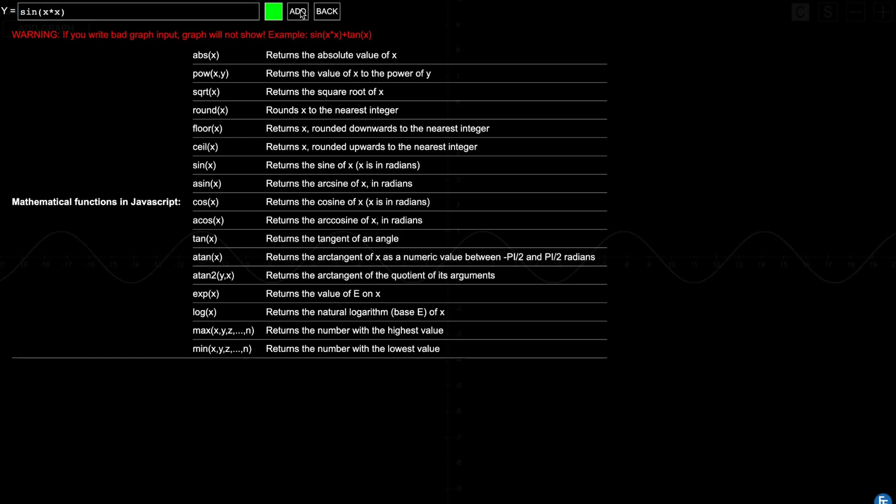
click(299, 11)
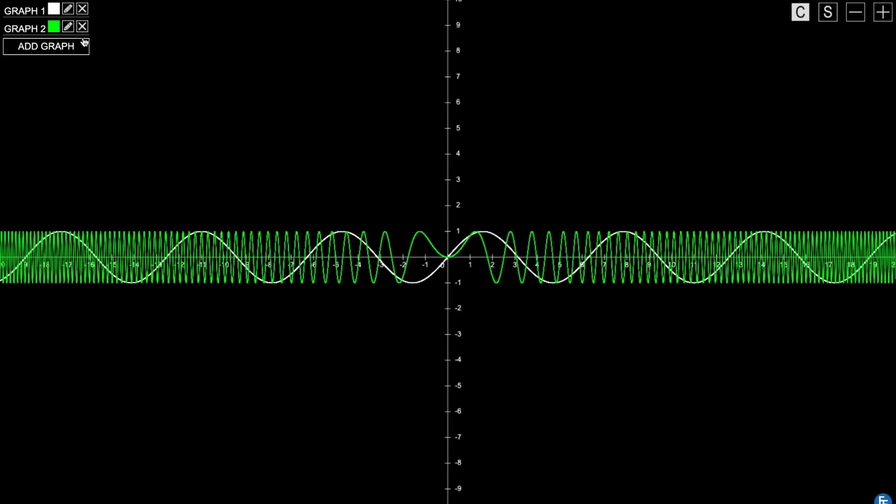
Change the green graph's function to Math.sin(x*x)*2
click(68, 27)
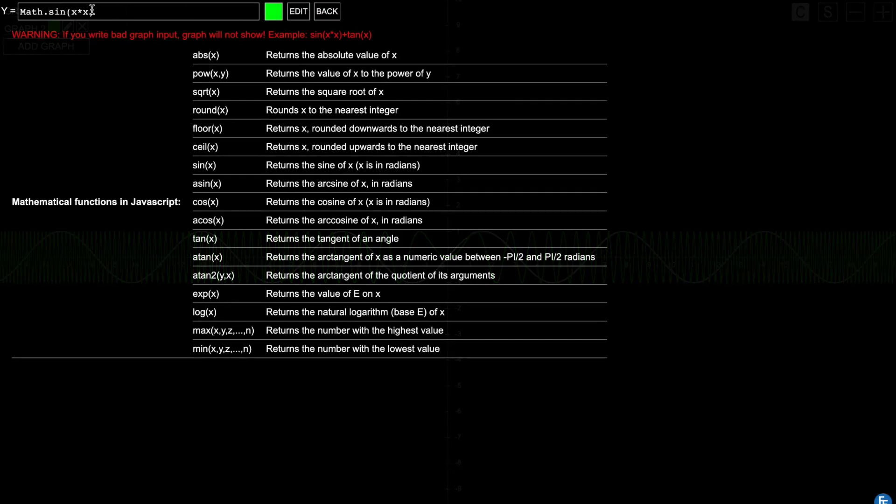
click(102, 11)
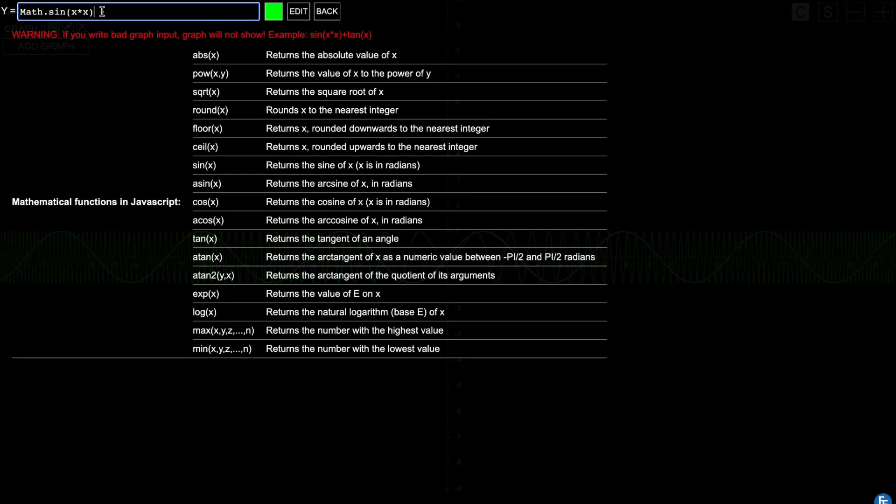
text(*2)
click(302, 14)
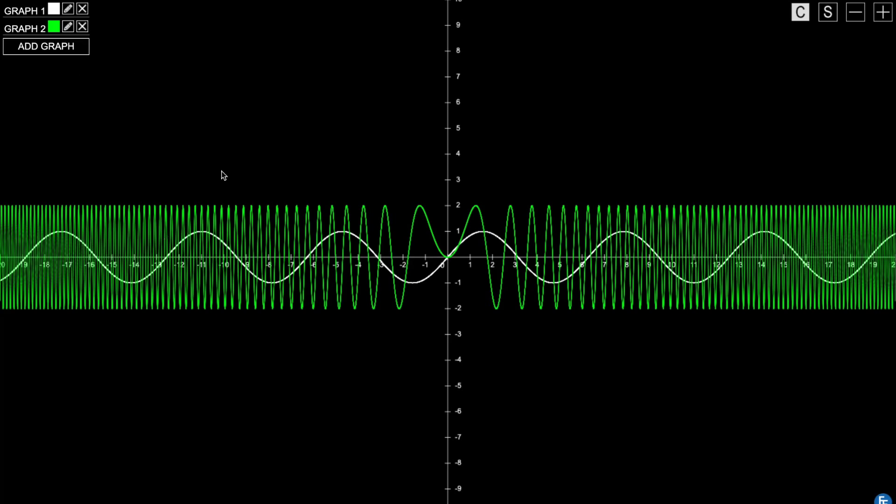
Delete the green graph and add a red graph using the example function sin(x*x)+tan(x)
click(82, 27)
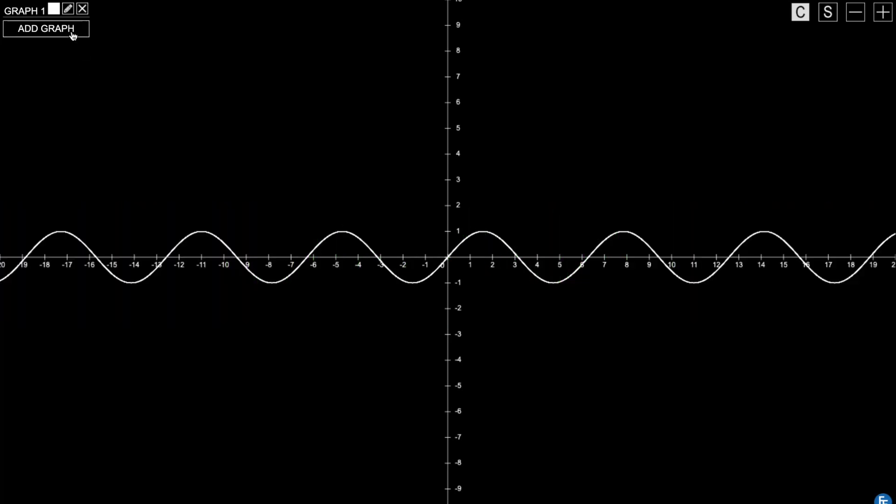
click(68, 29)
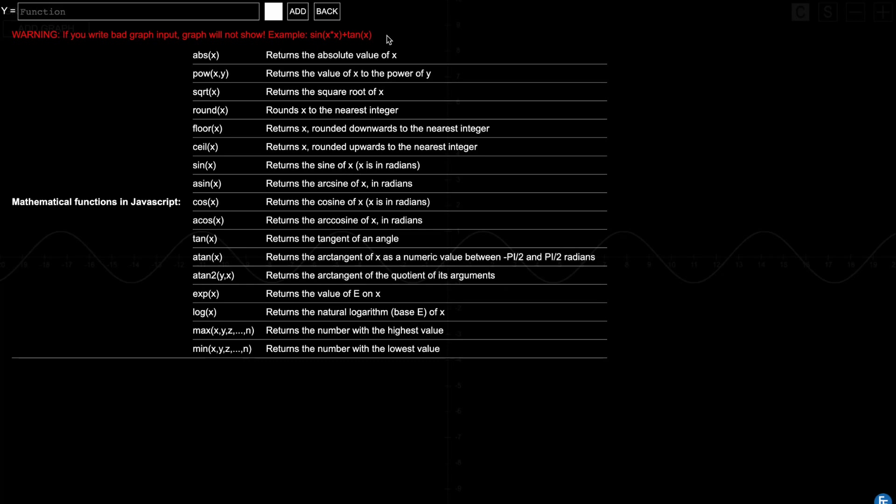
drag(372, 35, 311, 36)
key(ctrl+c)
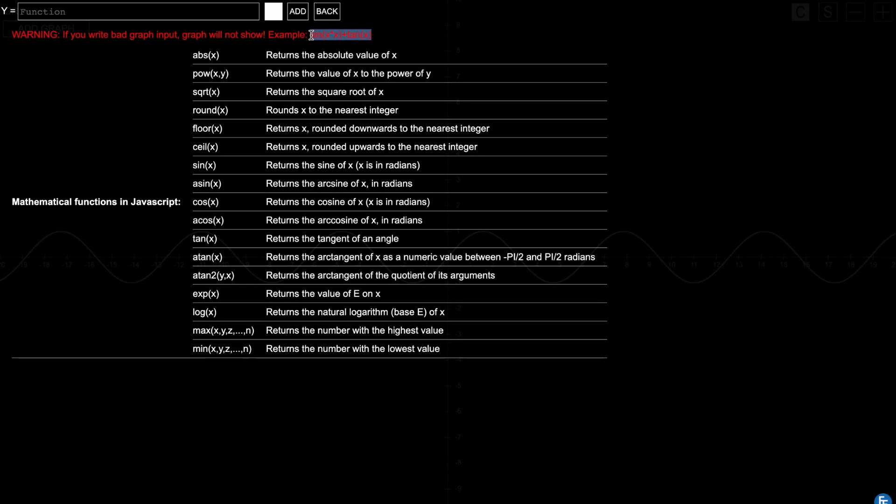
click(186, 10)
key(ctrl+v)
click(274, 15)
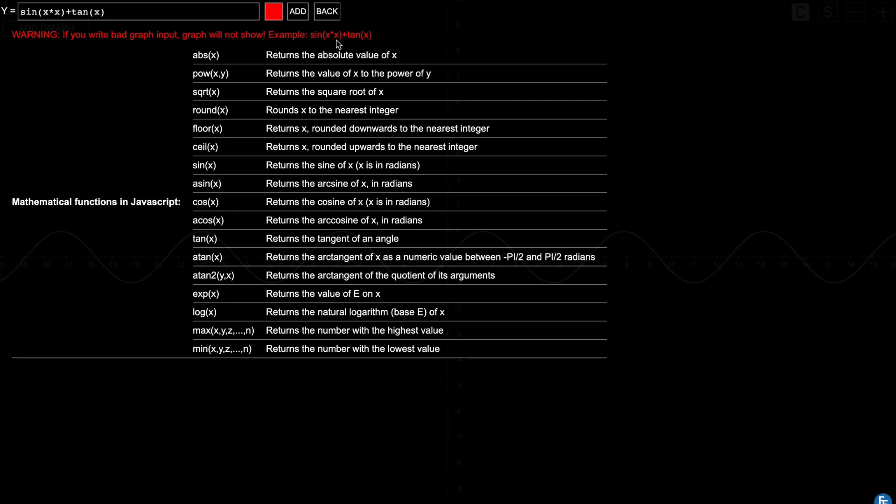
click(298, 12)
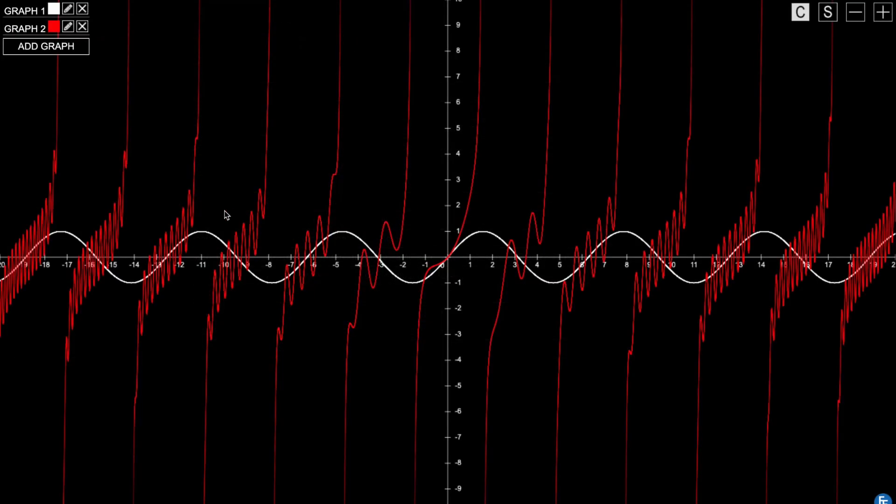
Delete both existing graphs and add a white graph of the function x
click(82, 27)
click(82, 9)
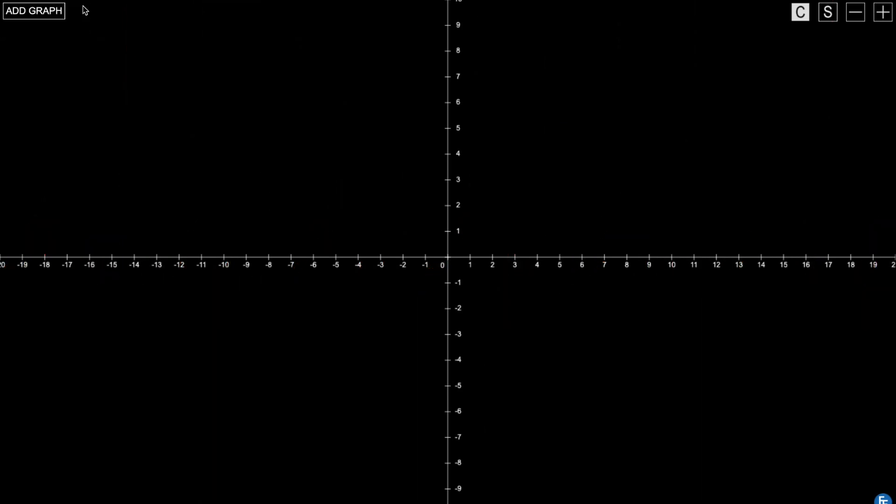
click(51, 11)
drag(118, 12, 2, 14)
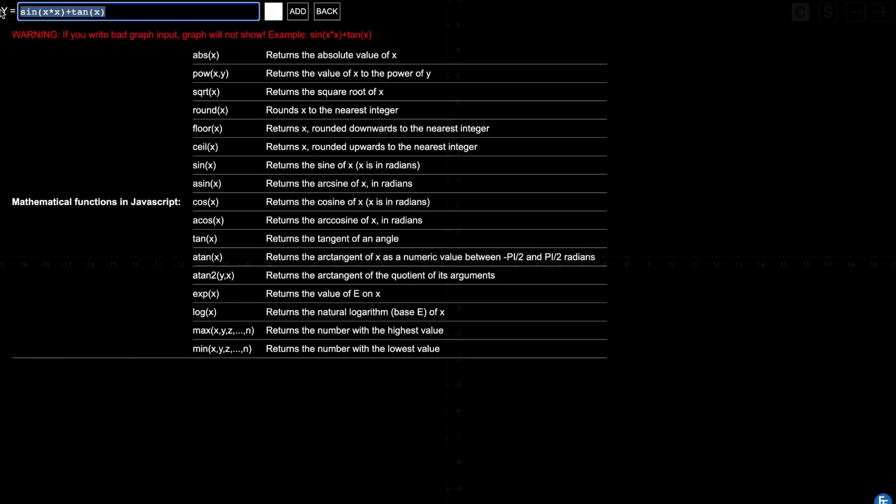
key(BackSpace)
text(x)
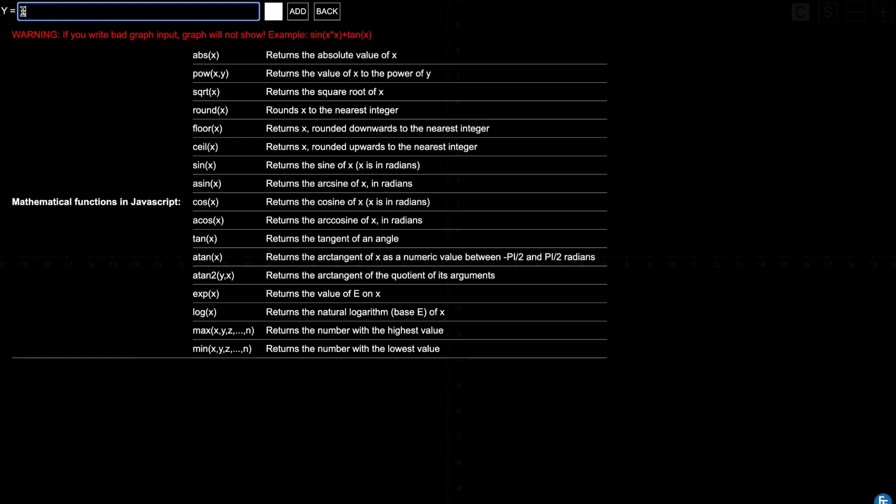
click(299, 12)
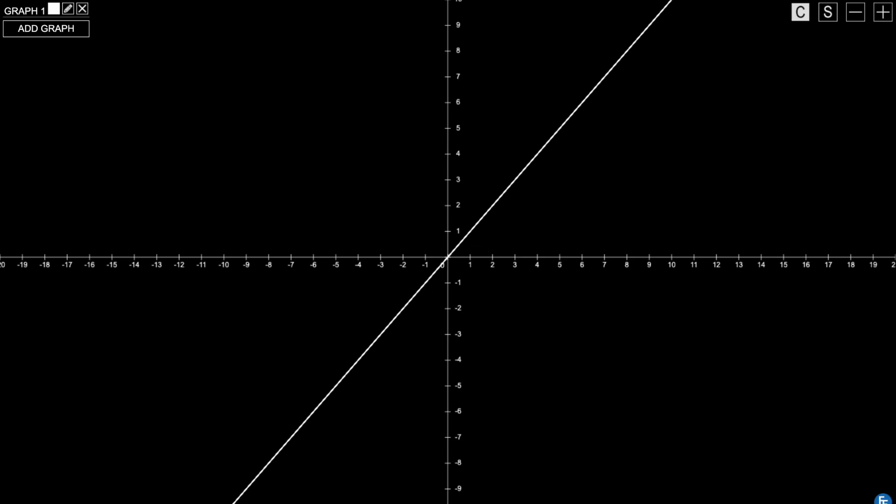
Add a second graph with the function x*x in blue
click(56, 29)
click(137, 11)
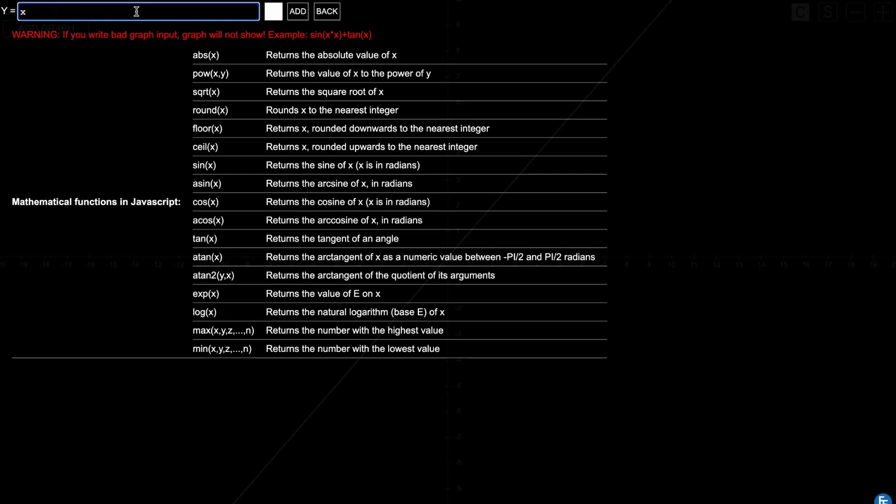
text(x*x)
click(275, 11)
click(297, 11)
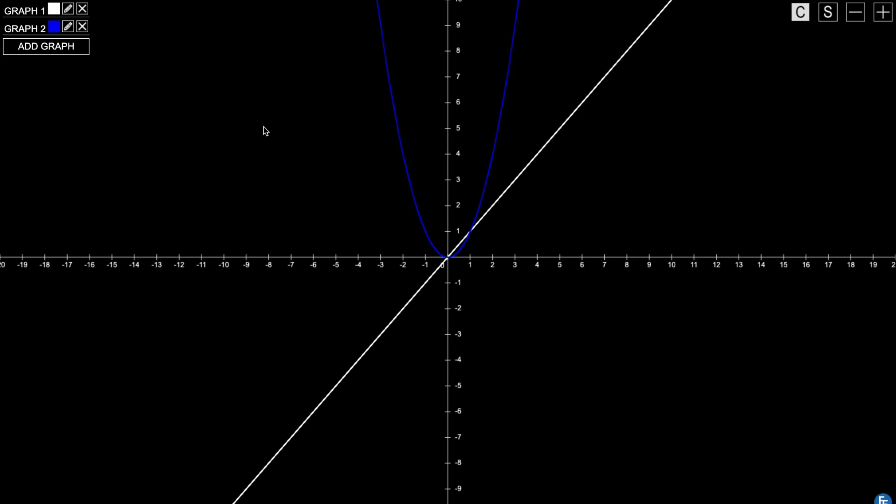
Open the form for another graph and make its function expression ready for editing
click(48, 50)
click(200, 13)
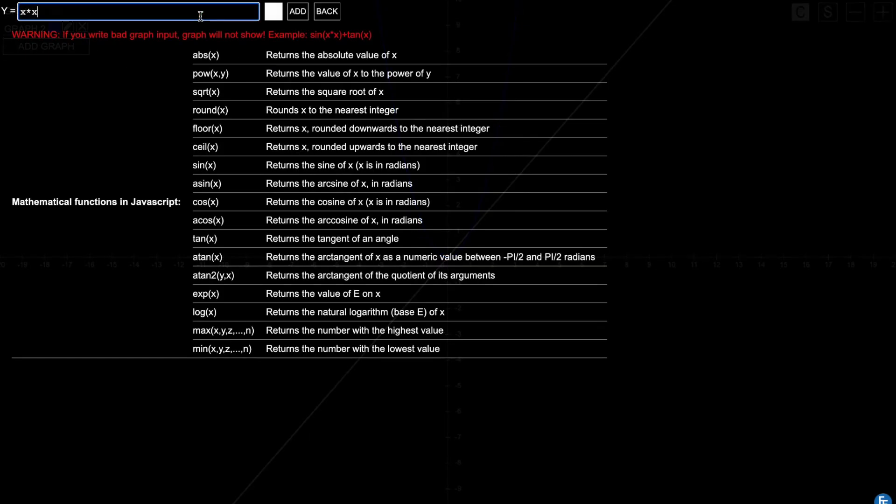
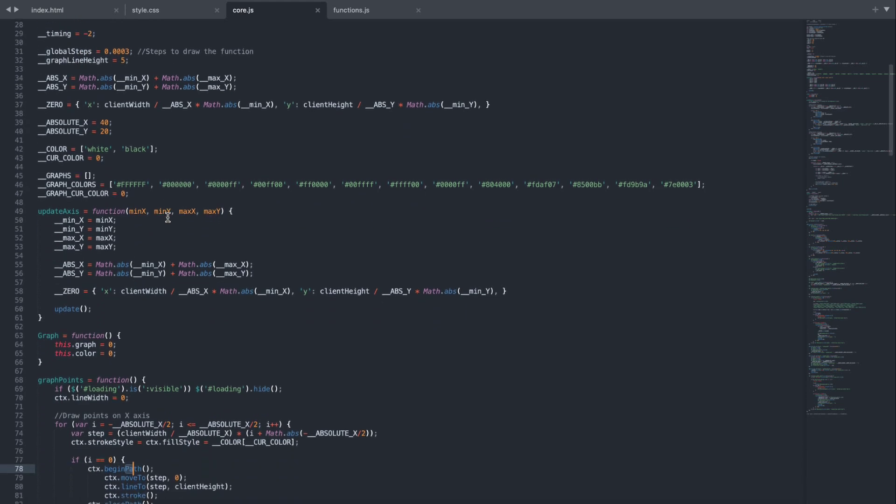
Examine the core.js code from the axis and colour settings through the drawing functions to the graph editing handlers
scroll(168, 217, down, 3)
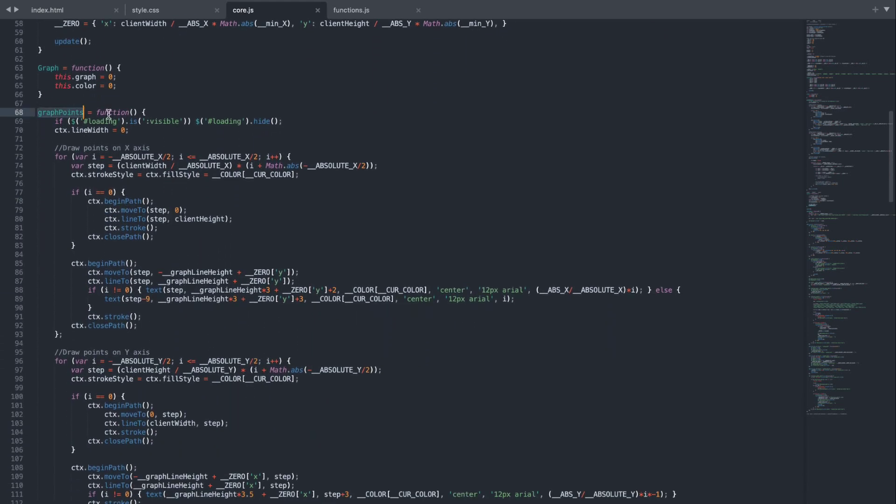
scroll(166, 191, down, 9)
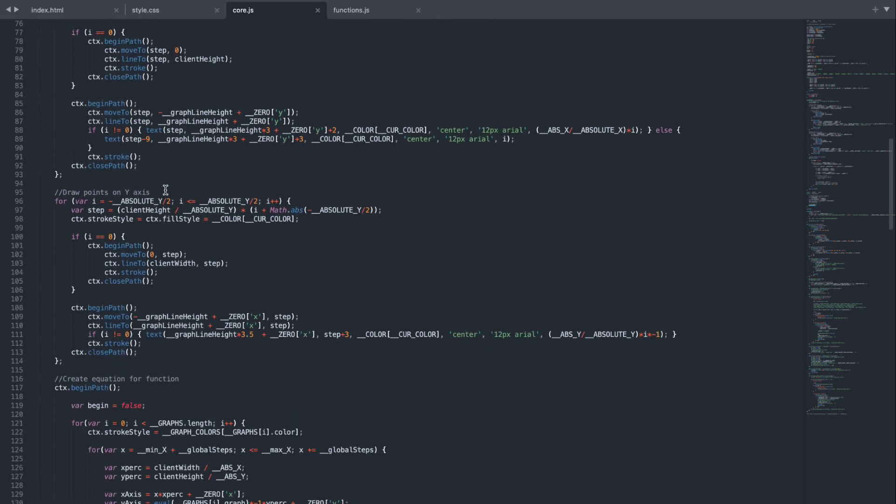
scroll(165, 191, down, 8)
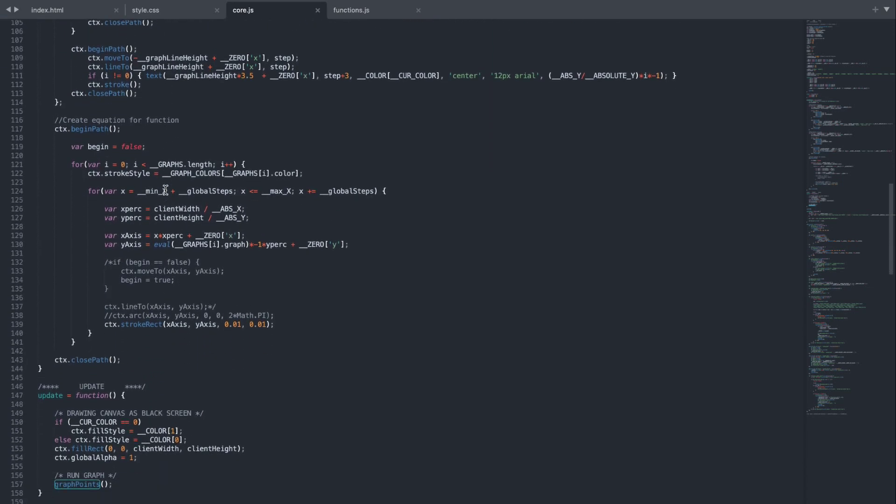
scroll(166, 191, down, 2)
scroll(166, 191, down, 6)
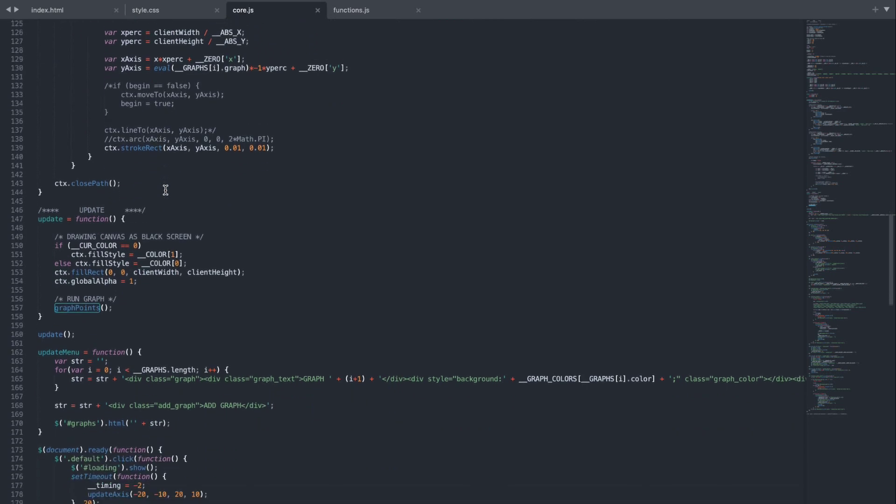
scroll(166, 191, down, 15)
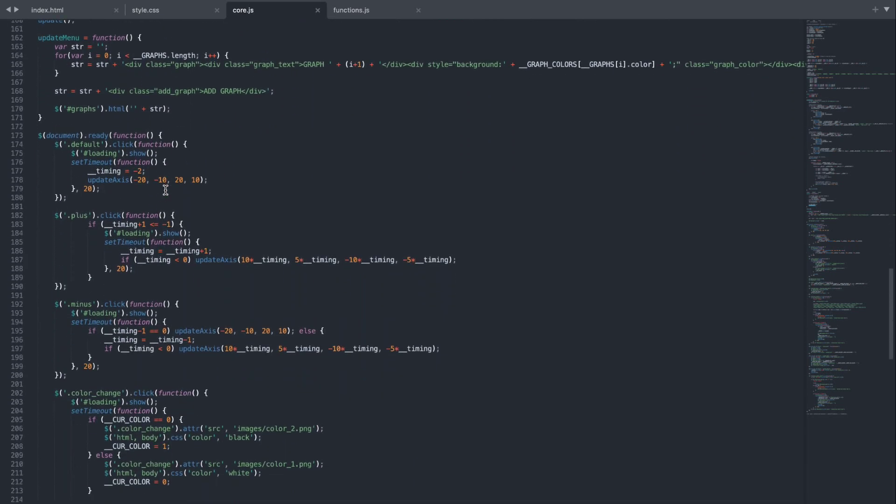
scroll(166, 191, down, 17)
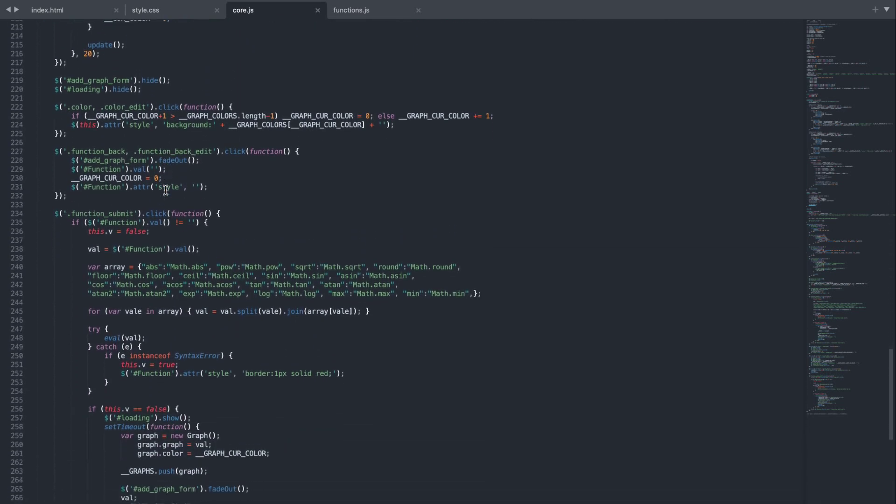
scroll(166, 191, down, 17)
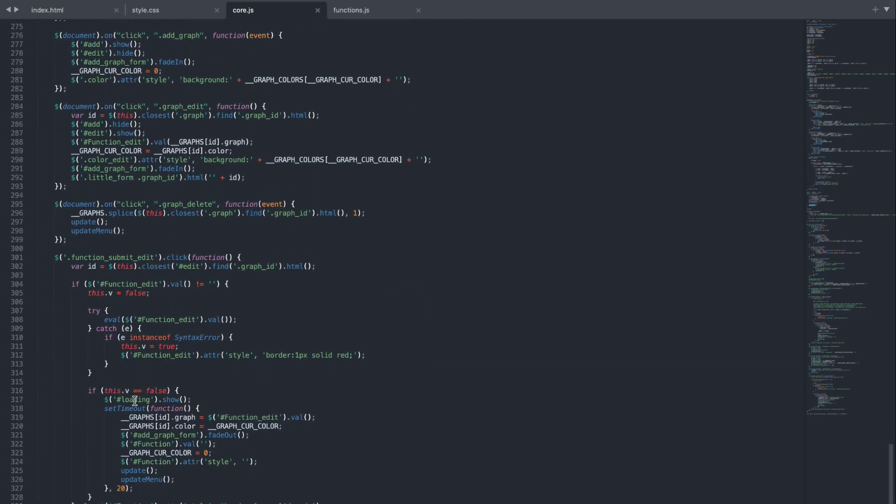
Return to the graphPoints function in core.js and examine the code that draws the X and Y axis points
scroll(233, 335, up, 20)
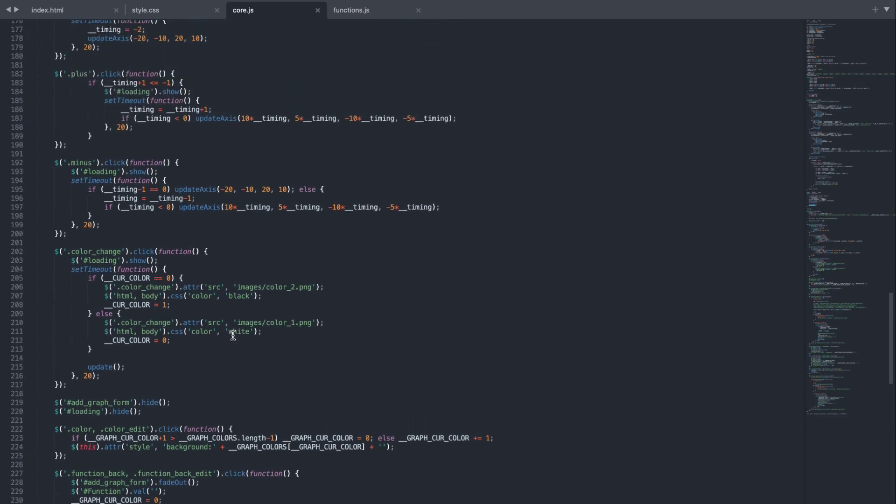
scroll(233, 335, up, 20)
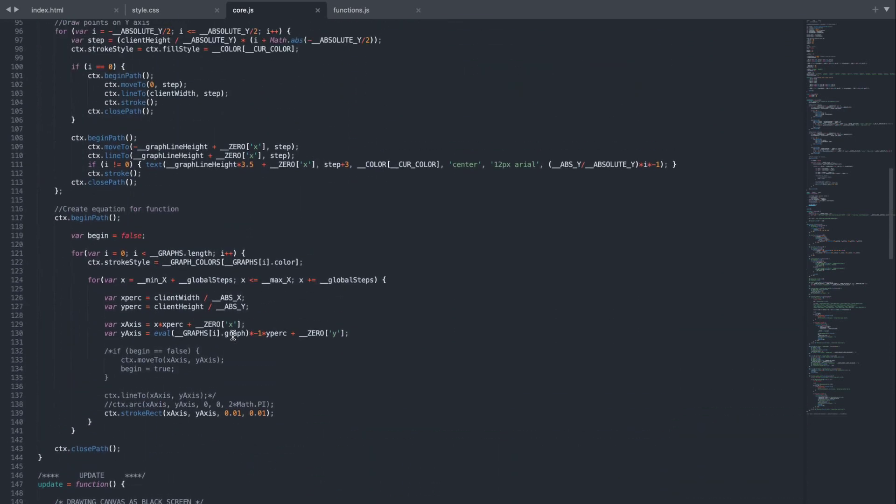
scroll(233, 335, up, 12)
scroll(233, 335, down, 5)
scroll(233, 335, down, 2)
click(234, 244)
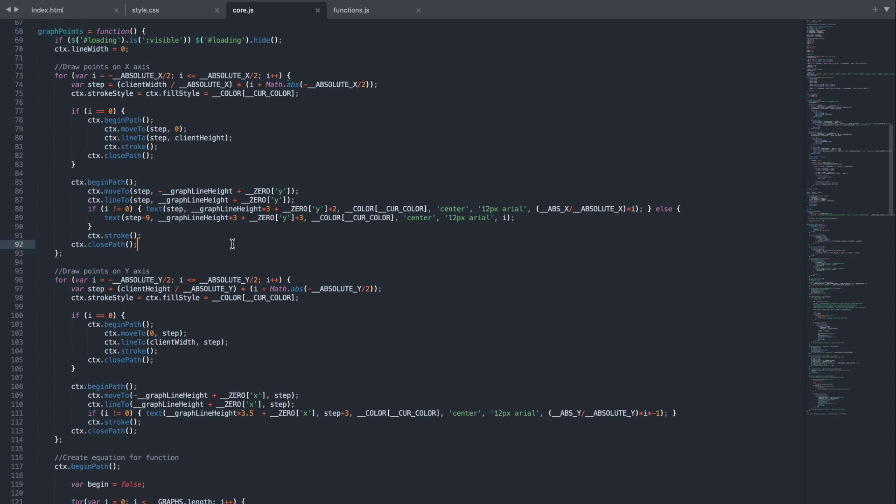
Look at the start of functions.js, and review the canvas and axis variable declarations at the beginning of core.js
click(358, 14)
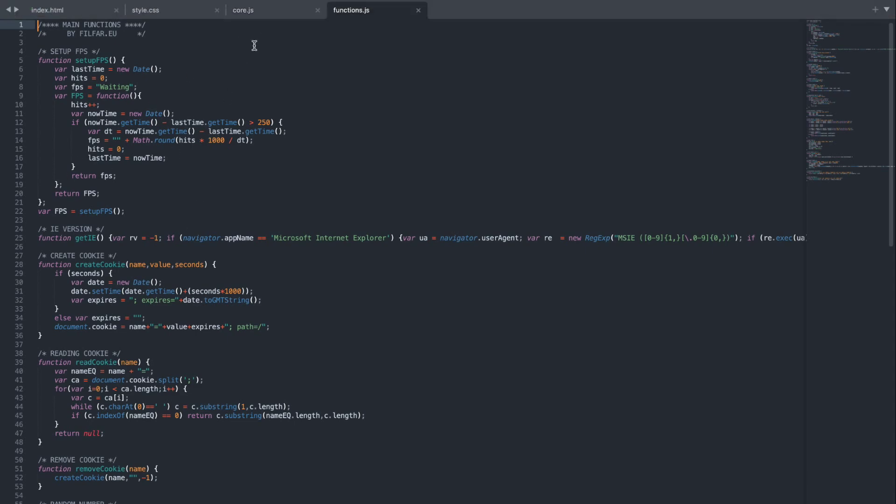
click(244, 14)
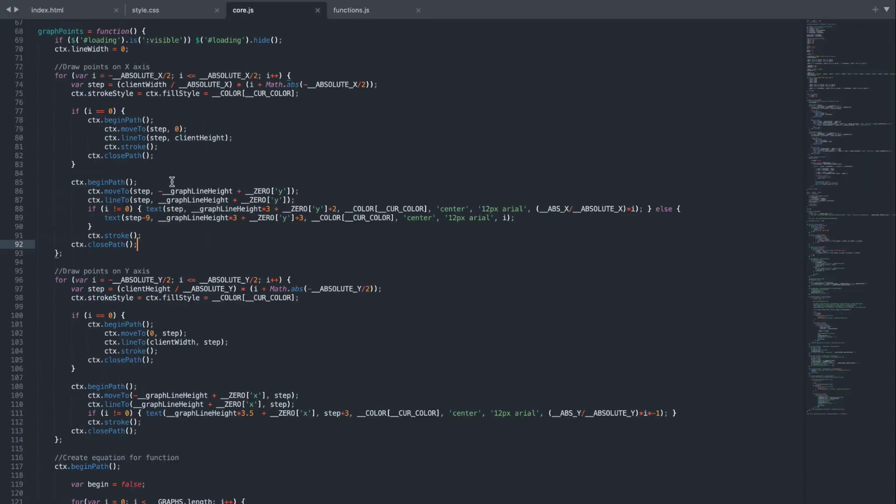
scroll(172, 182, up, 4)
scroll(172, 182, up, 15)
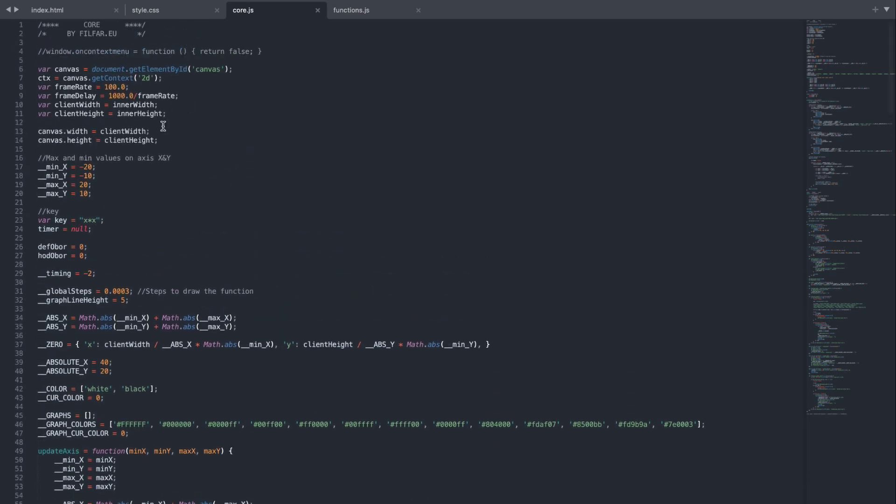
click(192, 177)
View index.html, and switch to the graphing app in the browser to open the form for a new graph
click(43, 10)
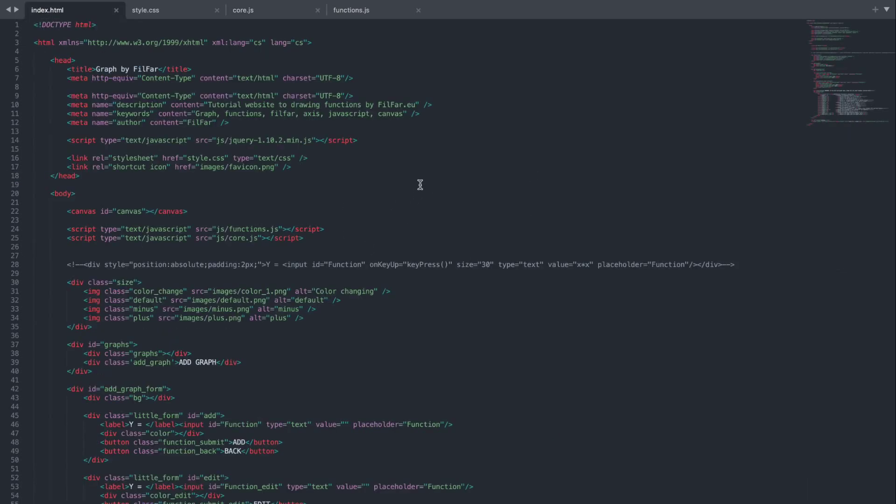
key(ctrl+Left)
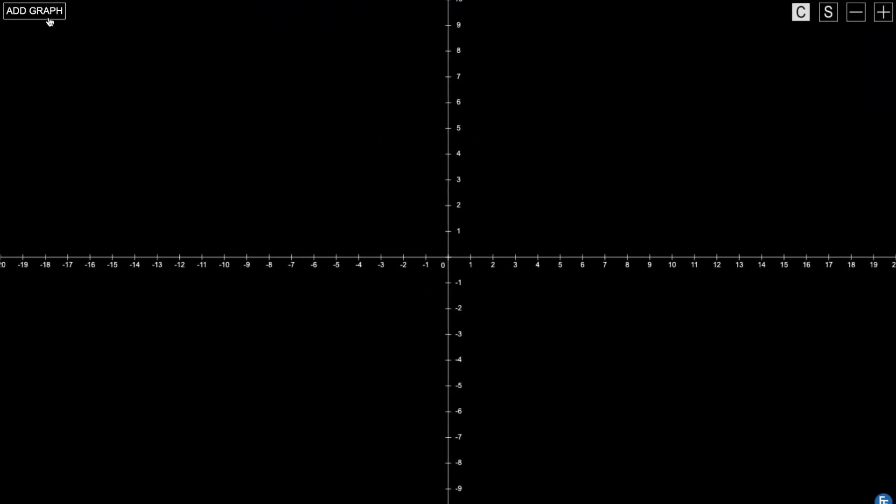
click(47, 13)
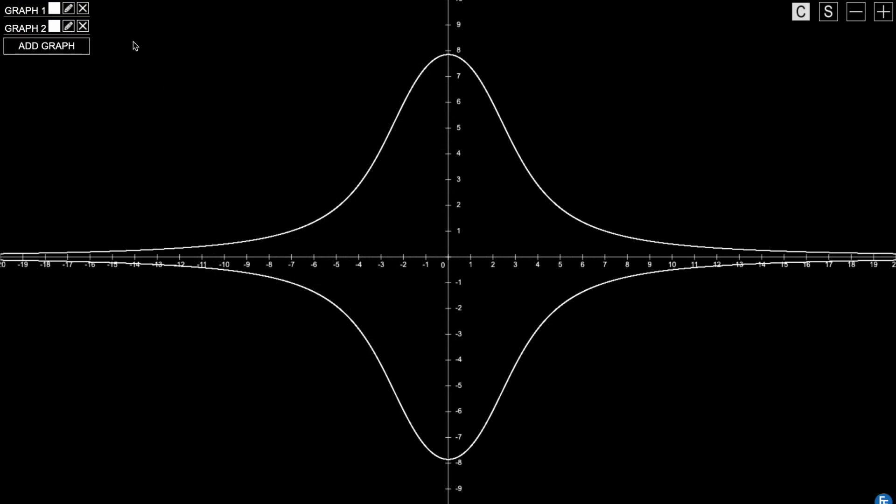
Inspect the function expressions behind the two mirrored white bell-shaped graphs, leaving both as they are
click(68, 8)
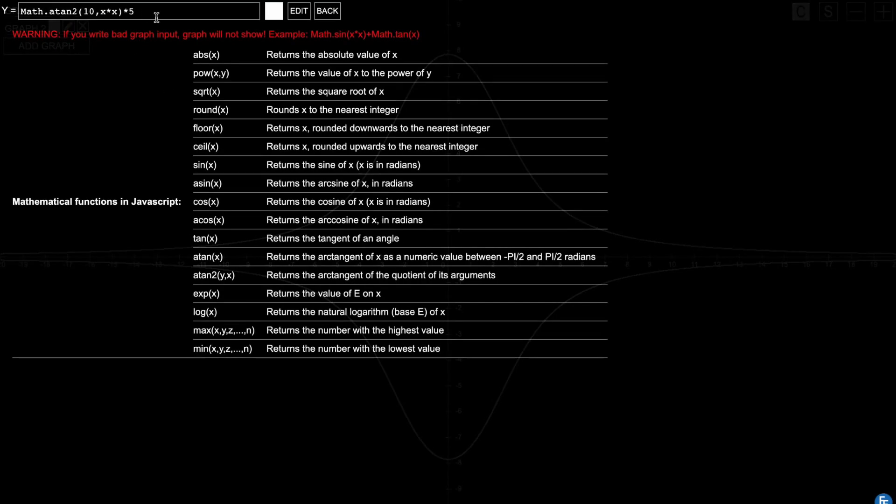
click(327, 12)
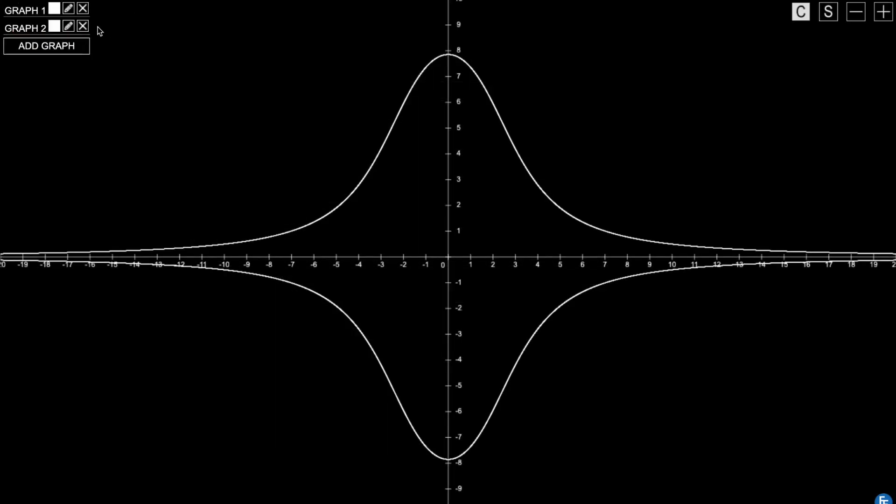
click(69, 27)
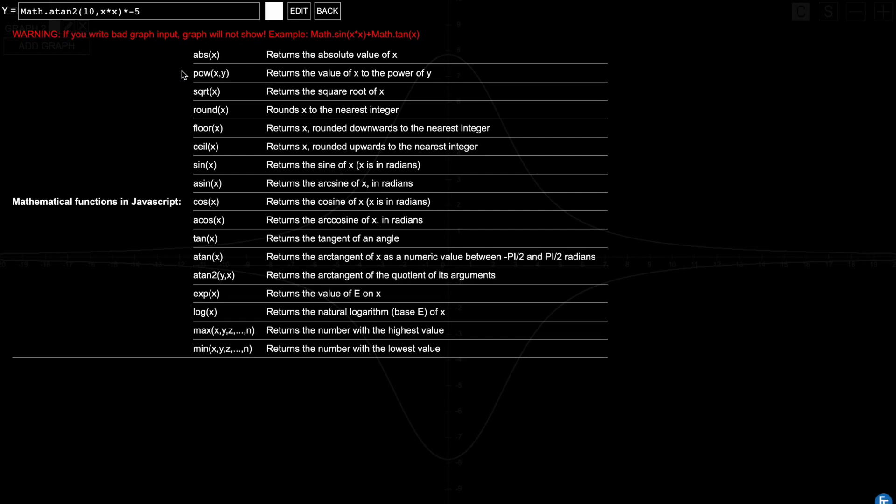
click(327, 13)
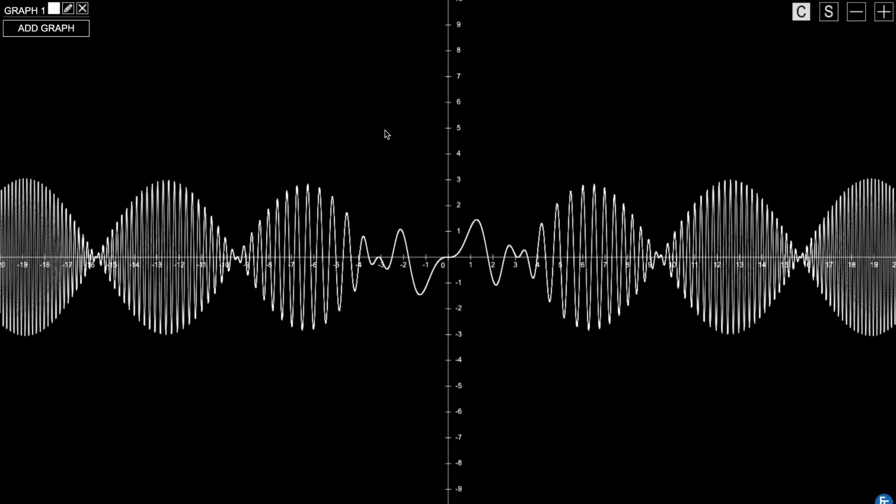
Inspect the full function expression of the oscillating white graph, including its last part, and return without editing it
click(68, 10)
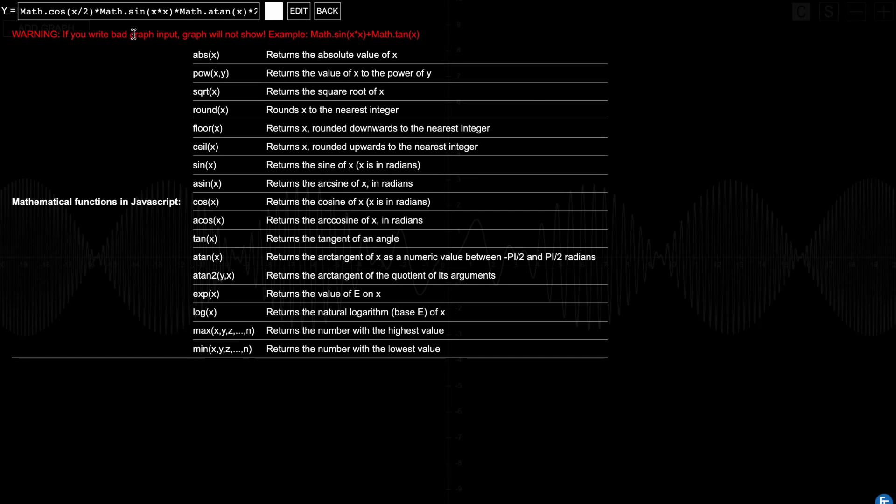
drag(224, 10, 258, 11)
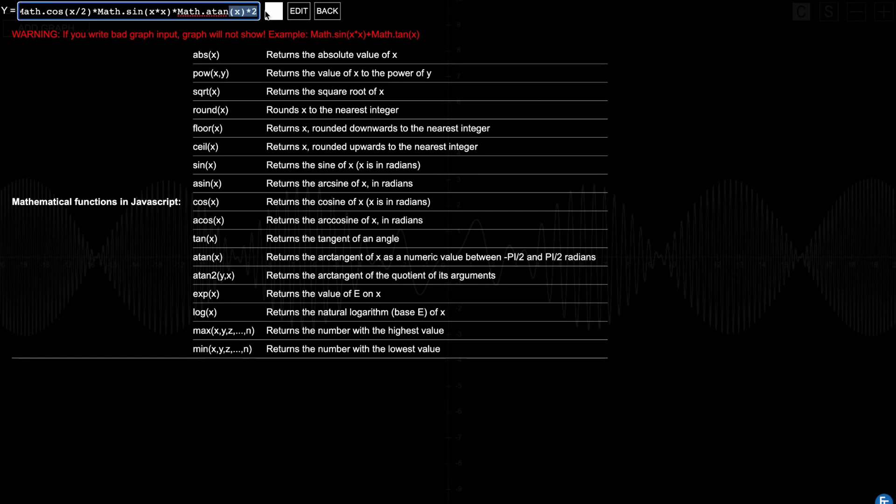
click(247, 25)
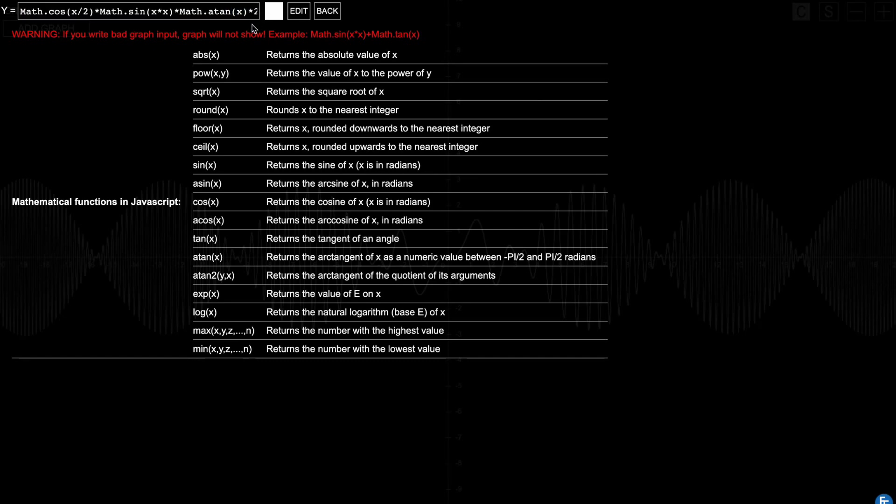
click(333, 15)
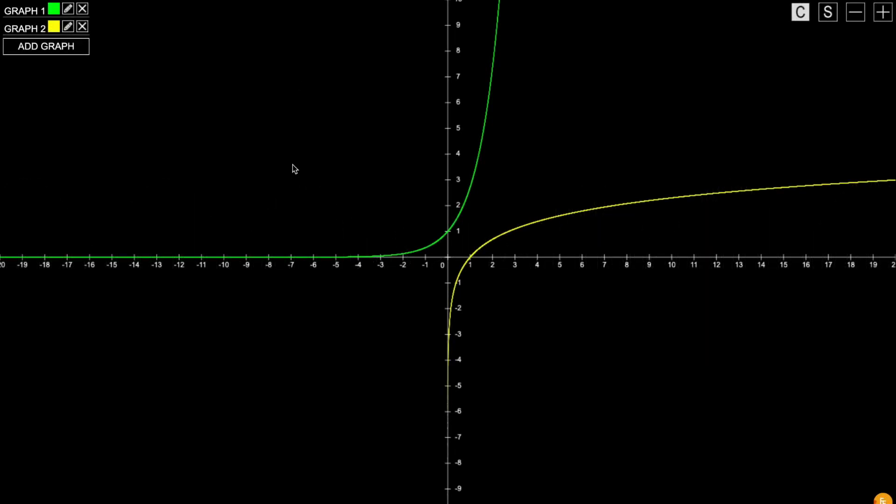
Inspect the function expressions of the yellow and green graphs, and zoom in on the axes
click(68, 26)
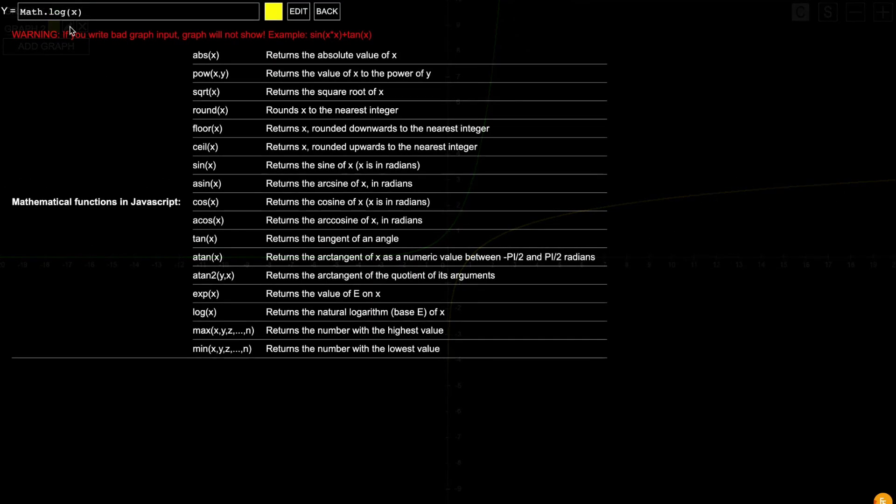
click(333, 15)
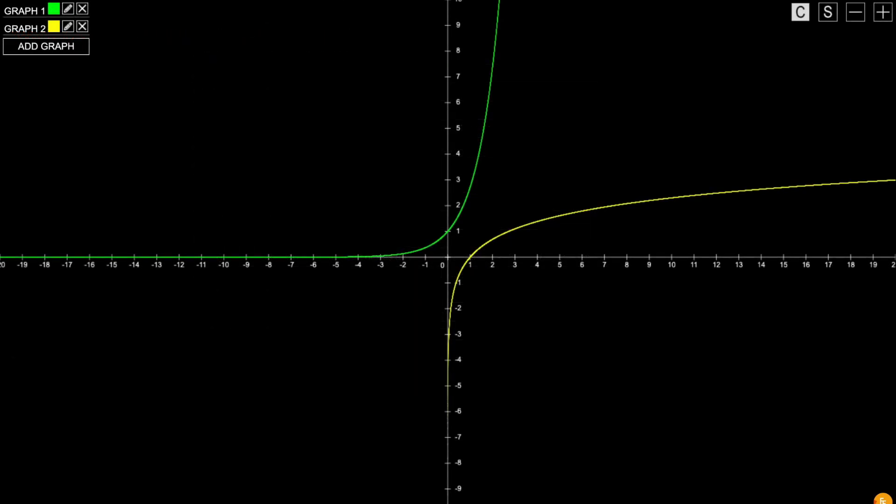
click(69, 10)
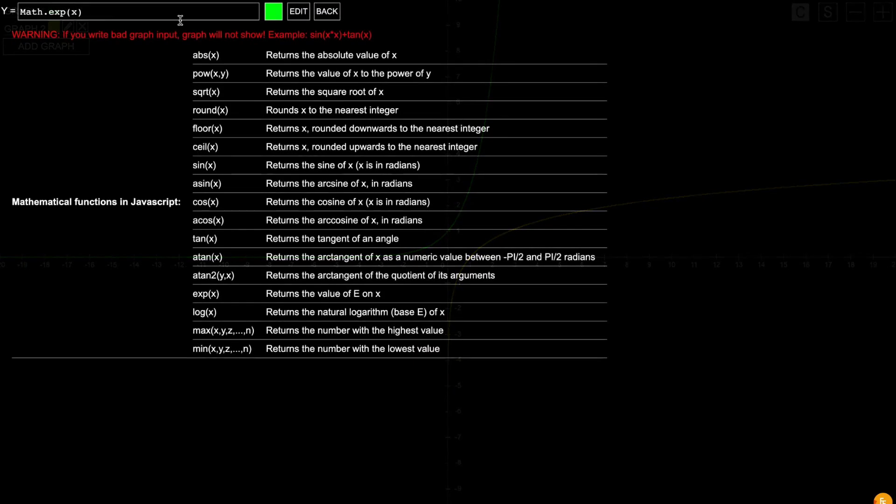
click(329, 12)
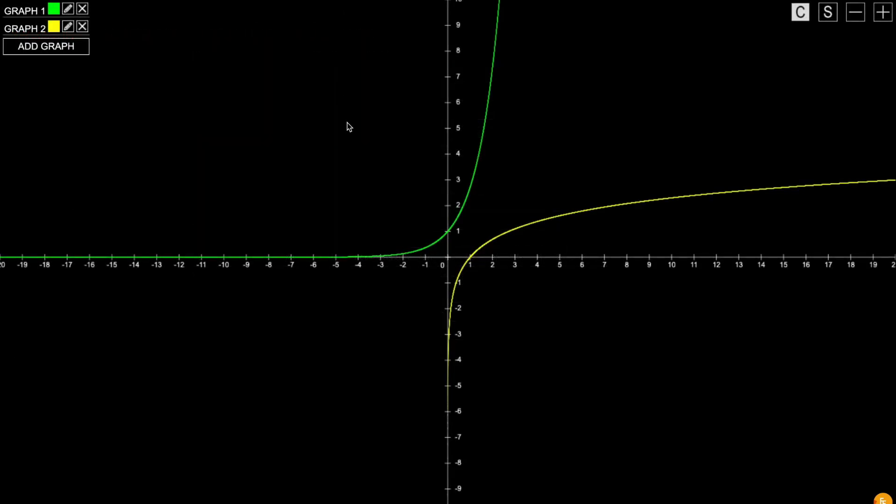
click(884, 12)
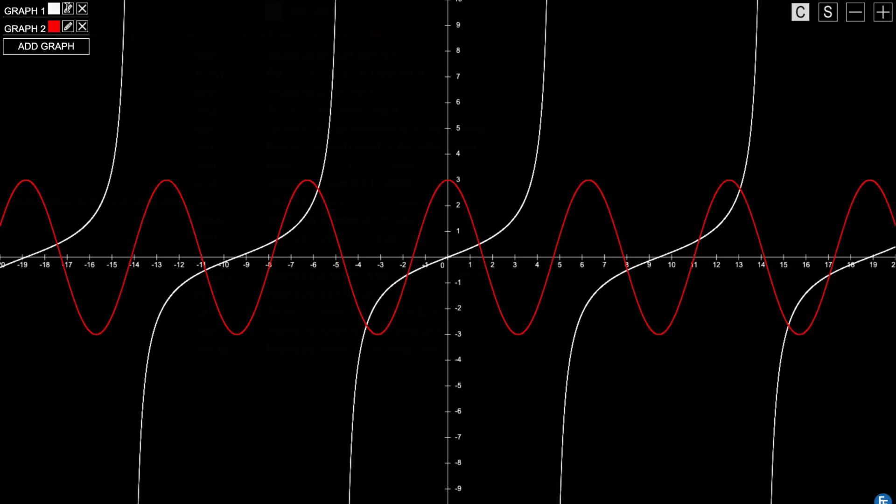
Inspect the function expressions of the periodic white graph and the red wave, closing each form without editing
click(68, 9)
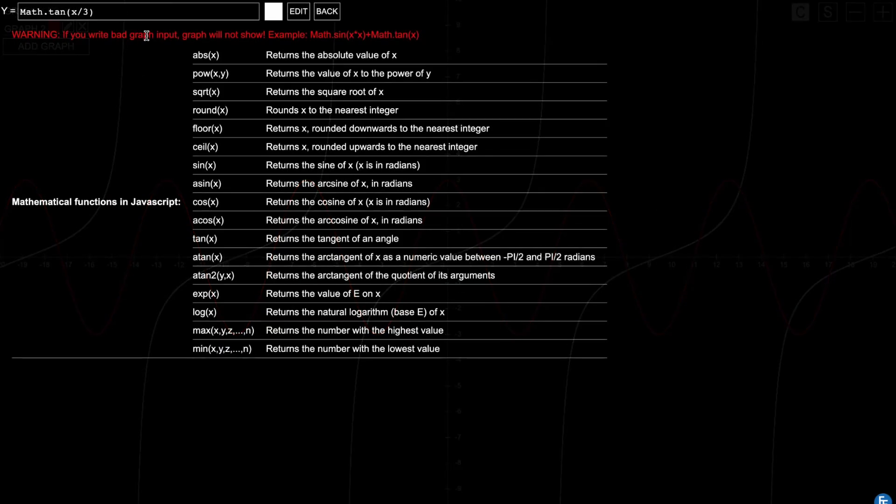
click(327, 12)
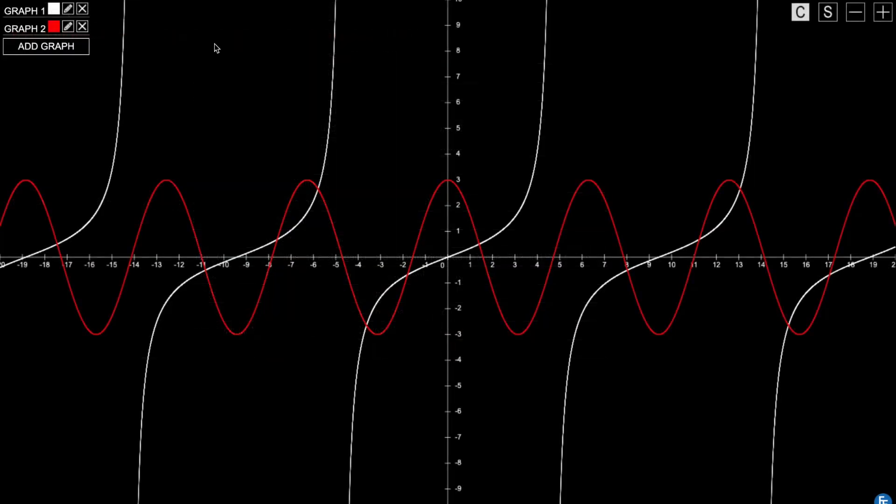
click(68, 27)
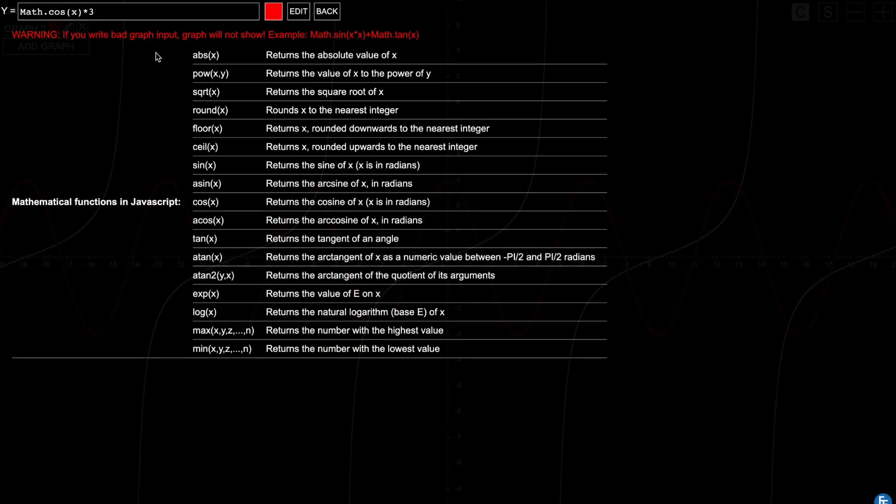
click(330, 11)
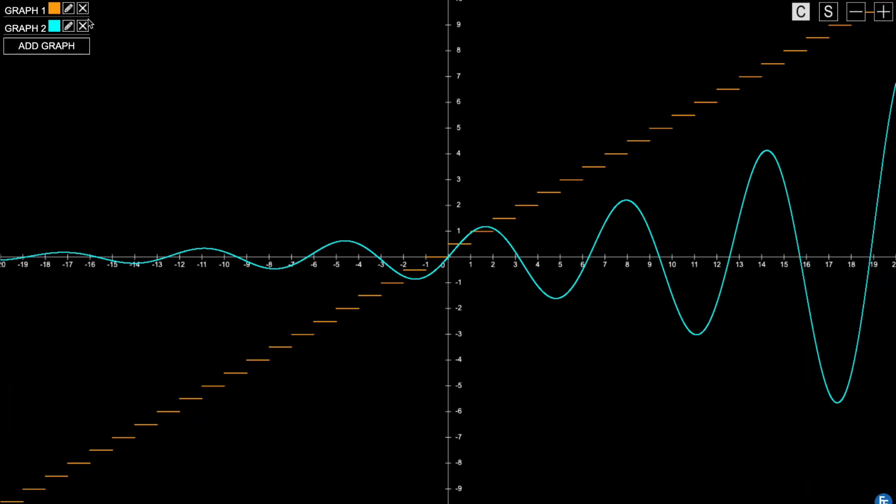
Inspect the function expression of the orange stepped graph and return to the plot without editing it
click(68, 8)
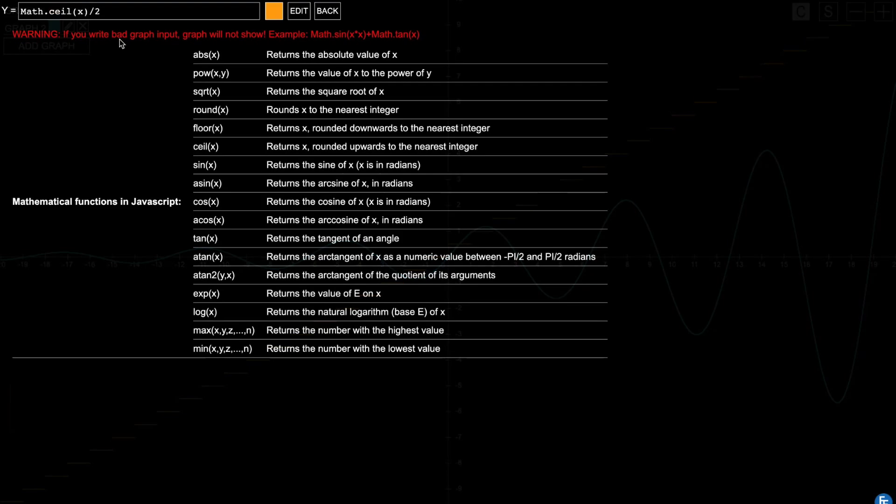
click(334, 14)
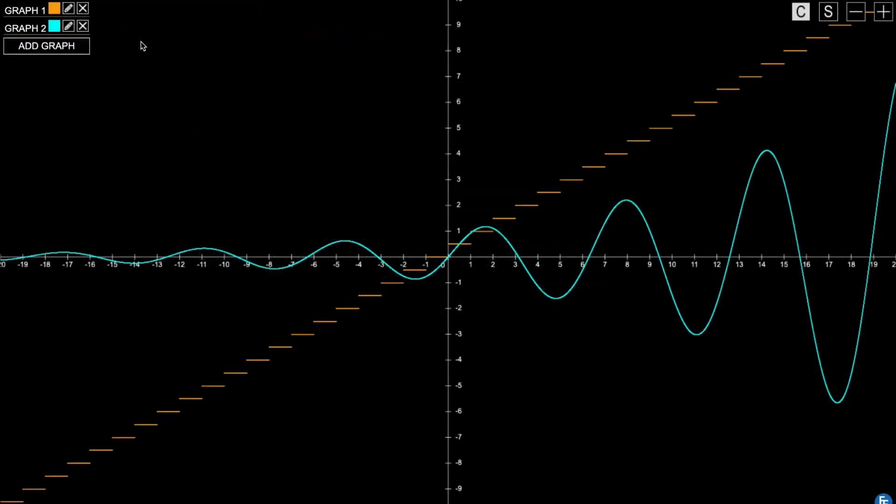
Inspect the function expression of the cyan growing wave without editing it, and examine both graphs over a wider axis range
click(69, 27)
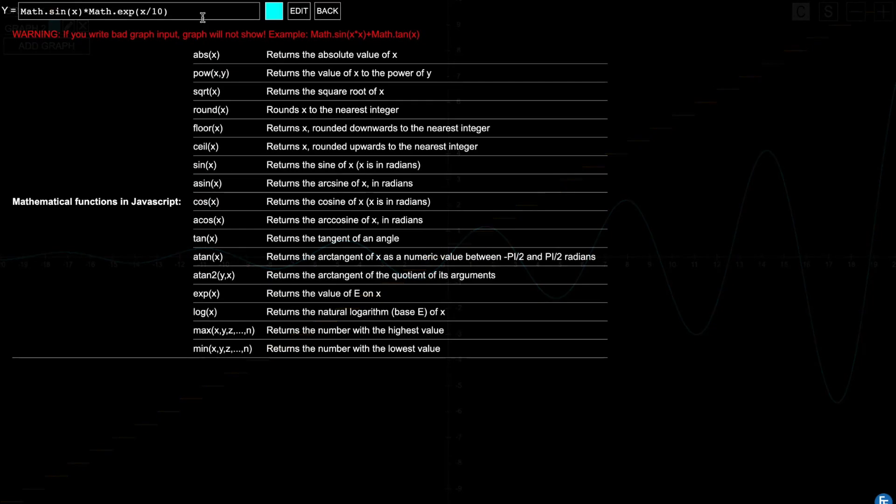
click(329, 14)
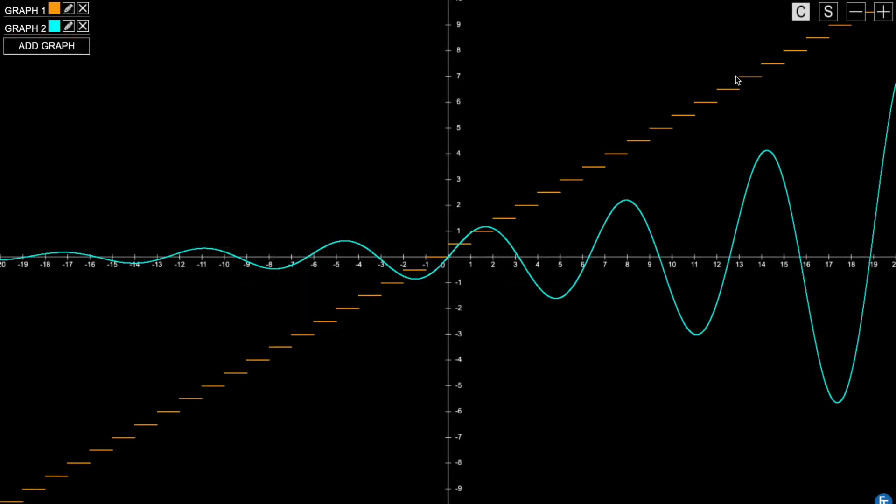
click(854, 16)
click(855, 17)
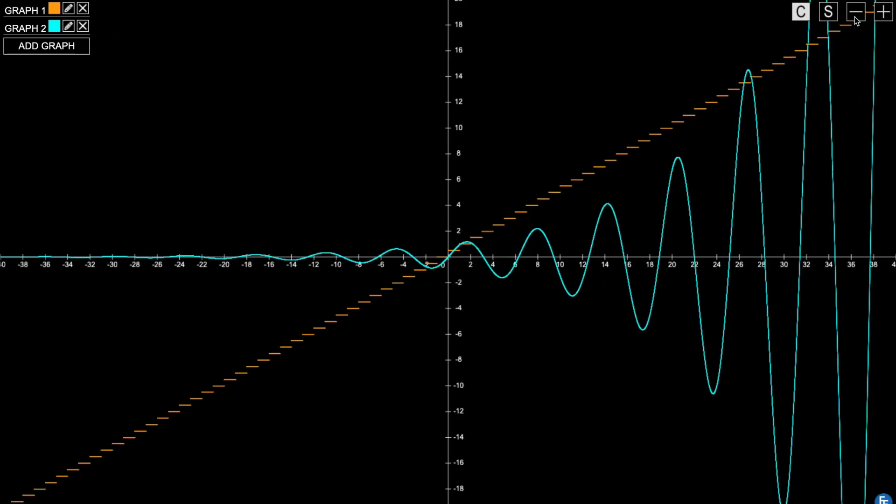
click(855, 17)
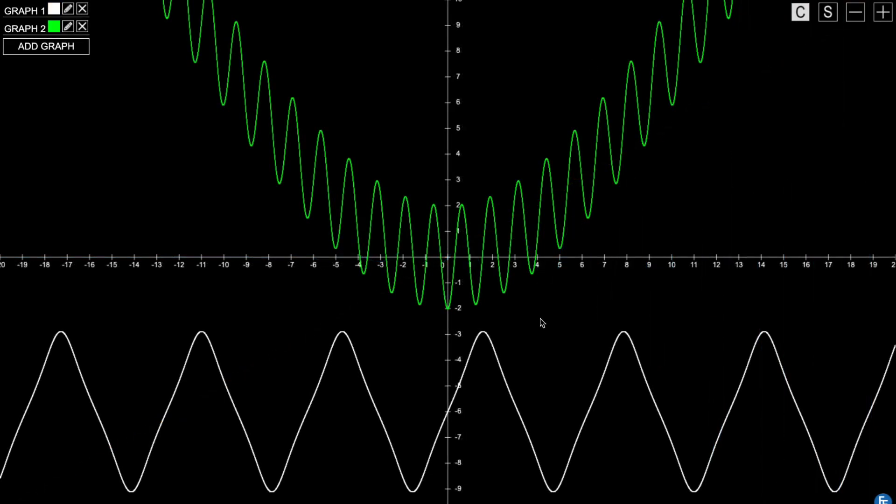
Change the colour of the white periodic graph to yellow, keeping its function Math.tan(Math.sin(x))*2-6
click(68, 10)
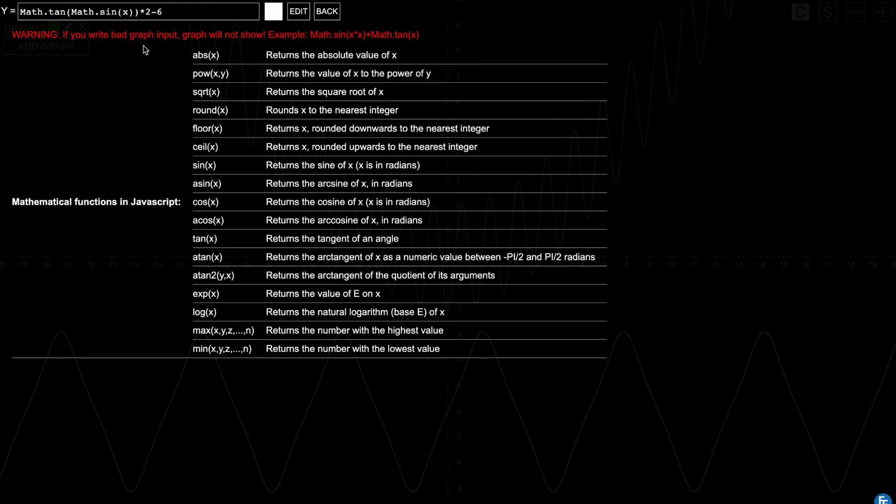
click(276, 15)
click(303, 13)
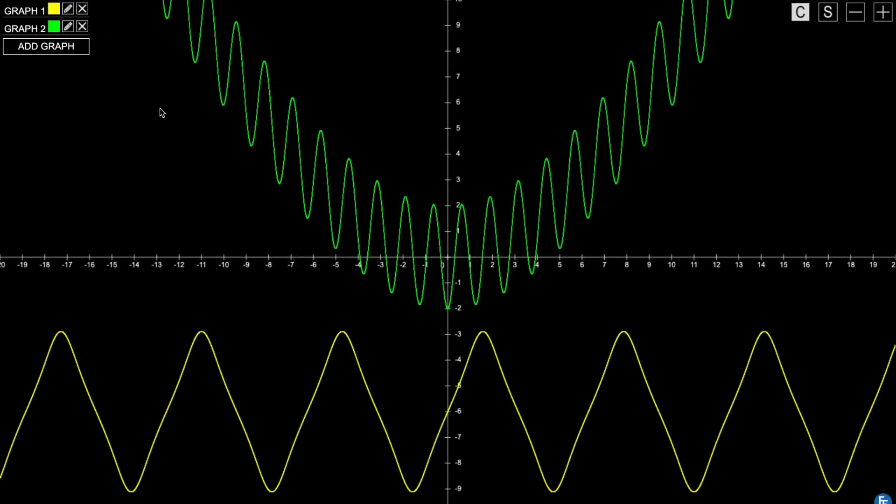
Inspect the function expression of the green oscillating graph without editing it, and examine both graphs over a wider axis range
click(67, 27)
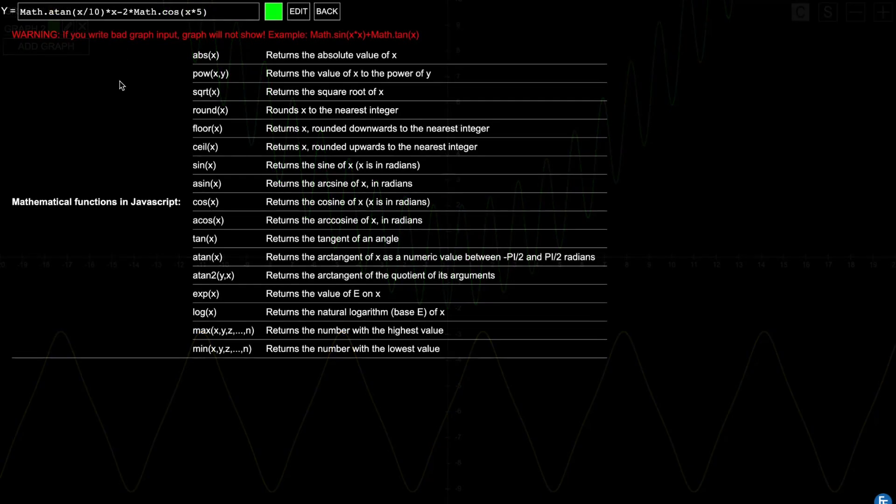
click(329, 14)
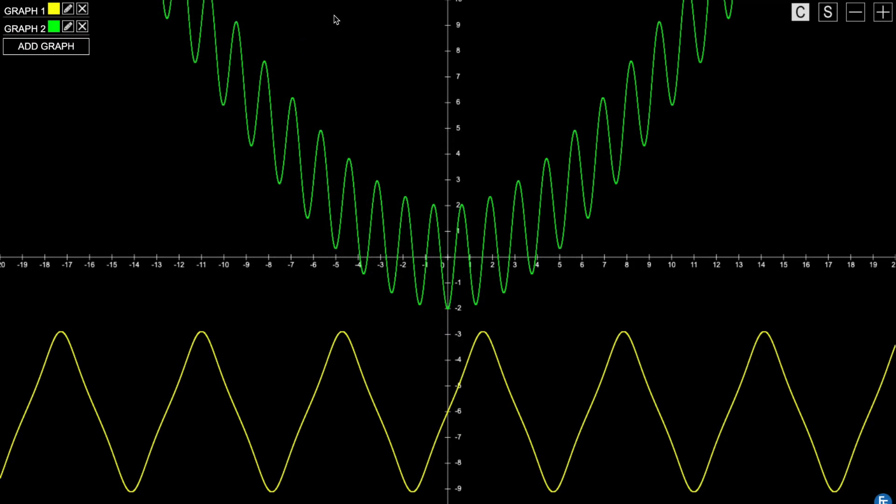
click(856, 18)
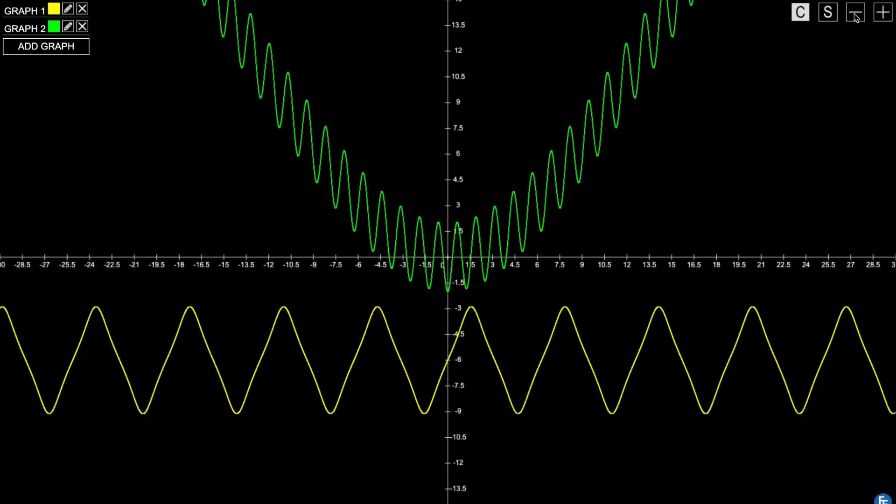
click(856, 17)
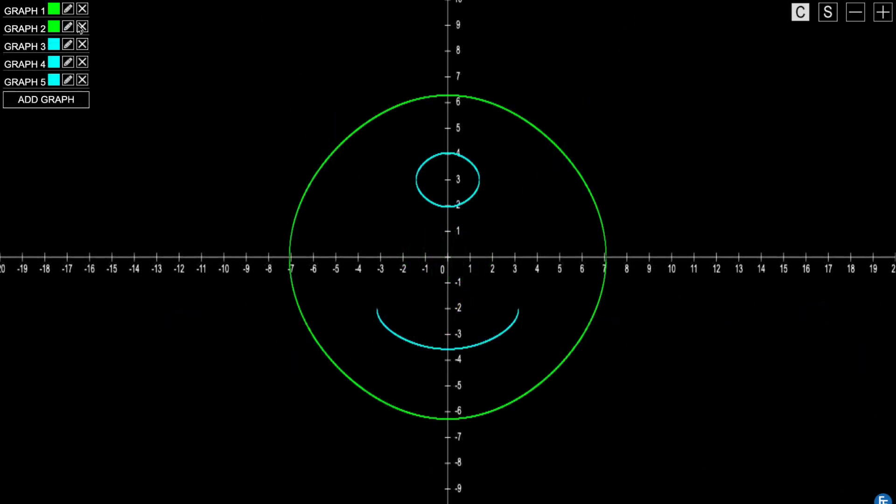
Inspect the function expressions of the two green graphs forming the face outline, closing each form without editing
click(68, 9)
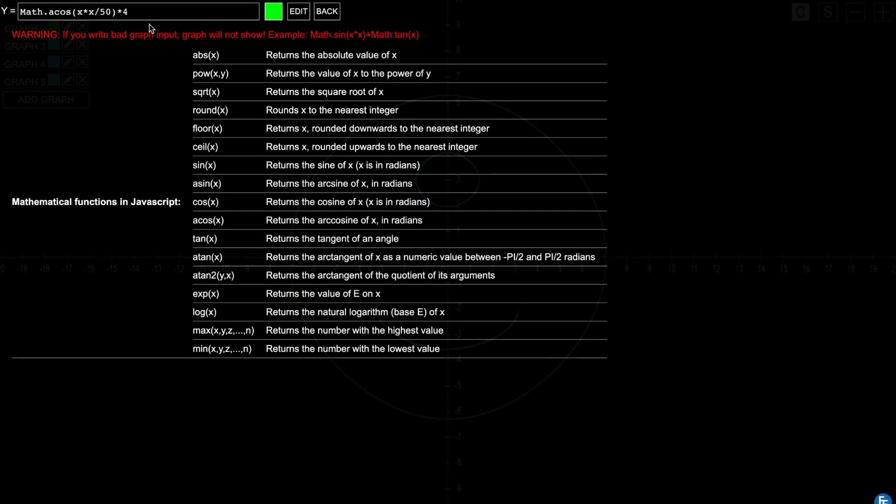
click(327, 11)
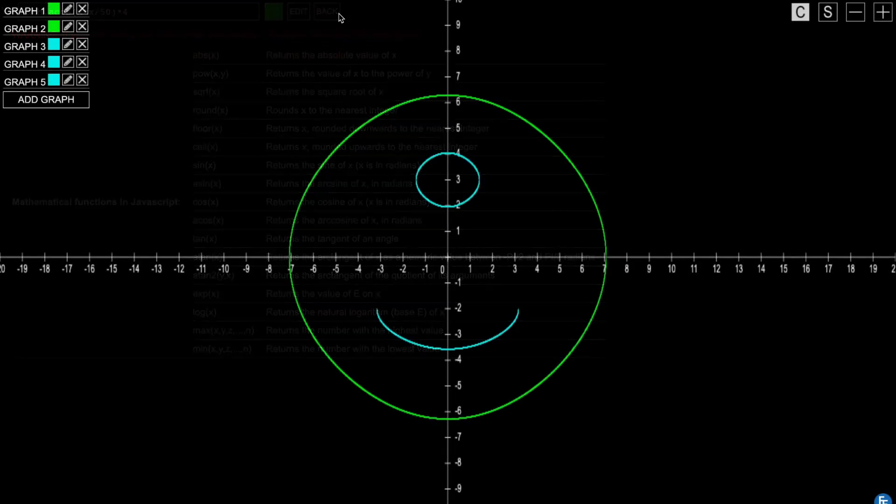
click(66, 25)
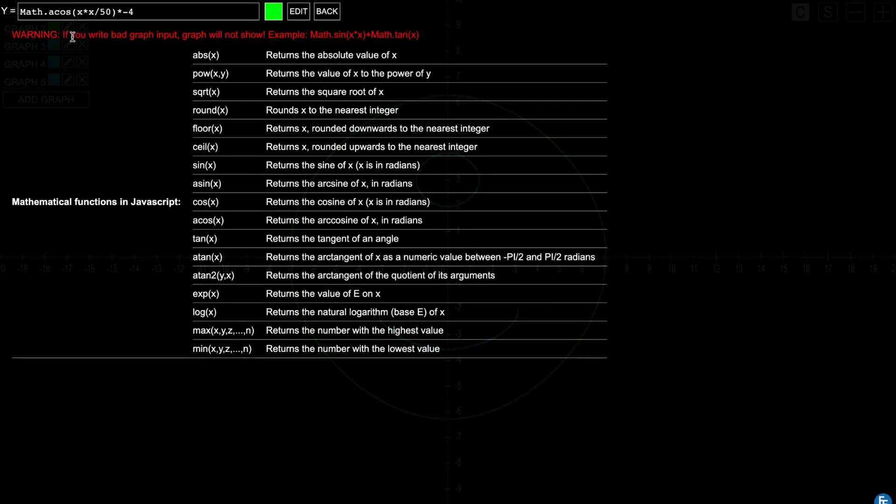
click(327, 11)
Inspect the function expressions of the three cyan graphs forming the mouth and the small upper oval, without editing them
click(69, 45)
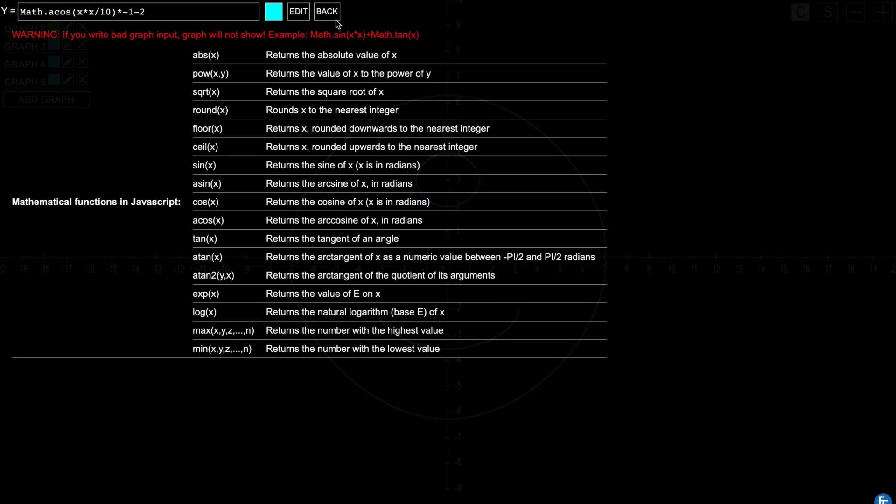
click(327, 12)
click(68, 62)
click(327, 11)
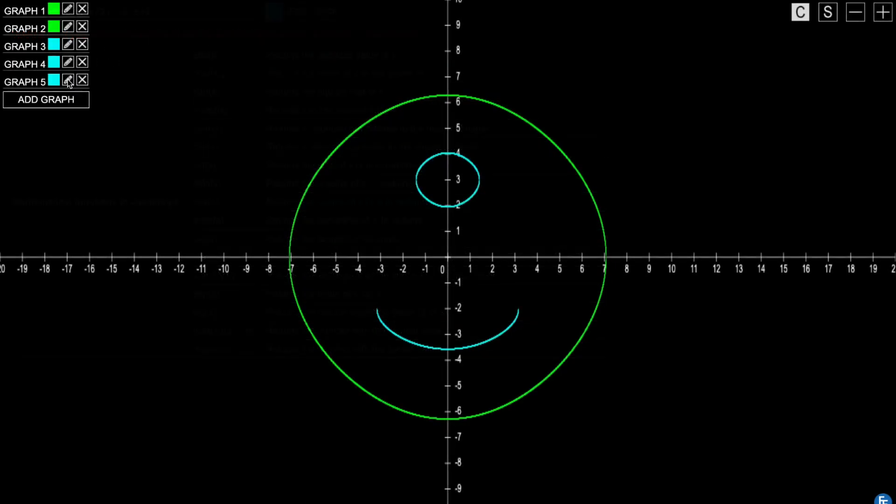
click(68, 80)
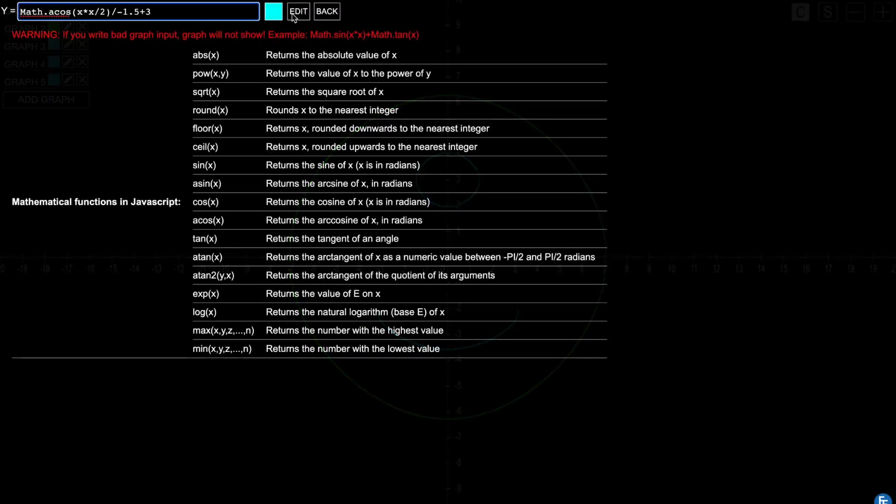
click(325, 13)
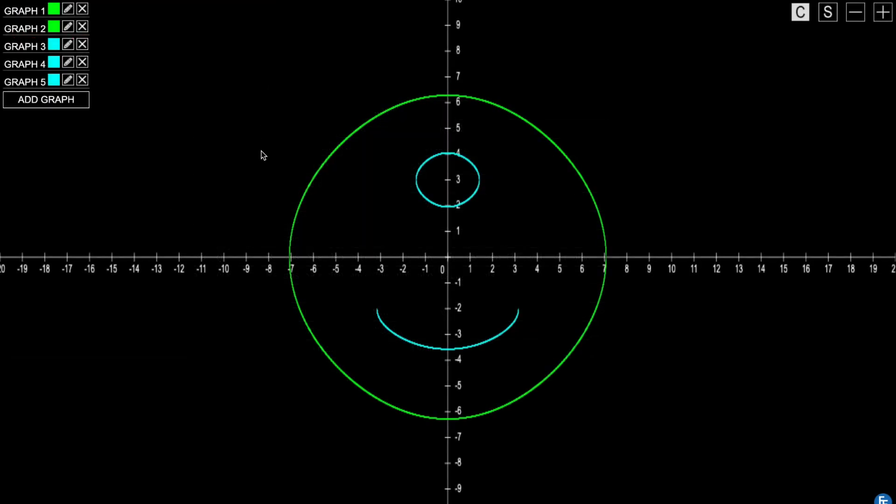